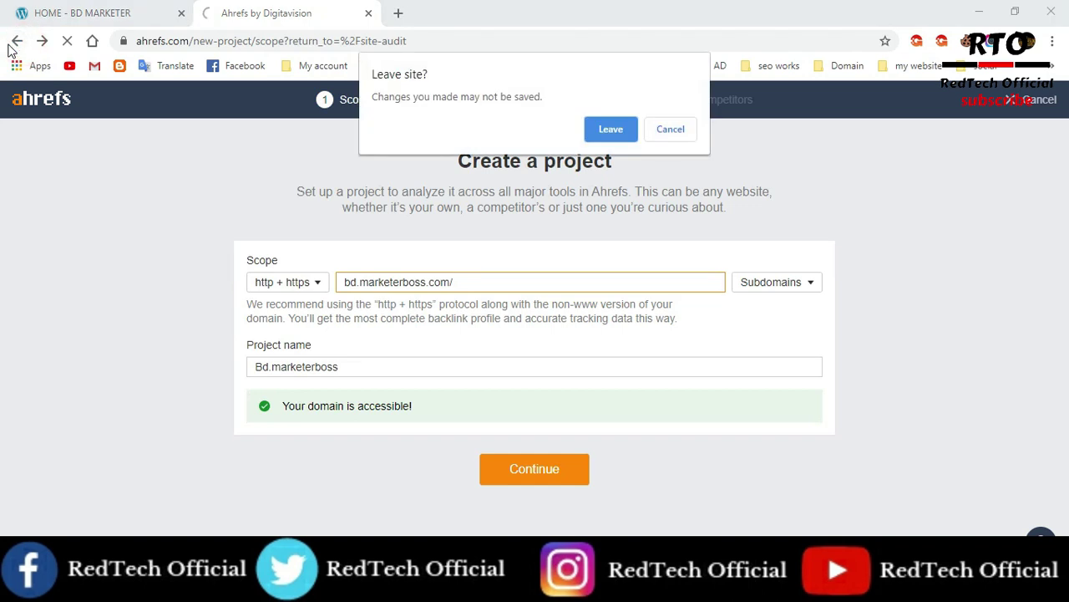
Leave the unfinished project setup without saving and open the site audit overview of the Bd.marketerboss project.
click(607, 134)
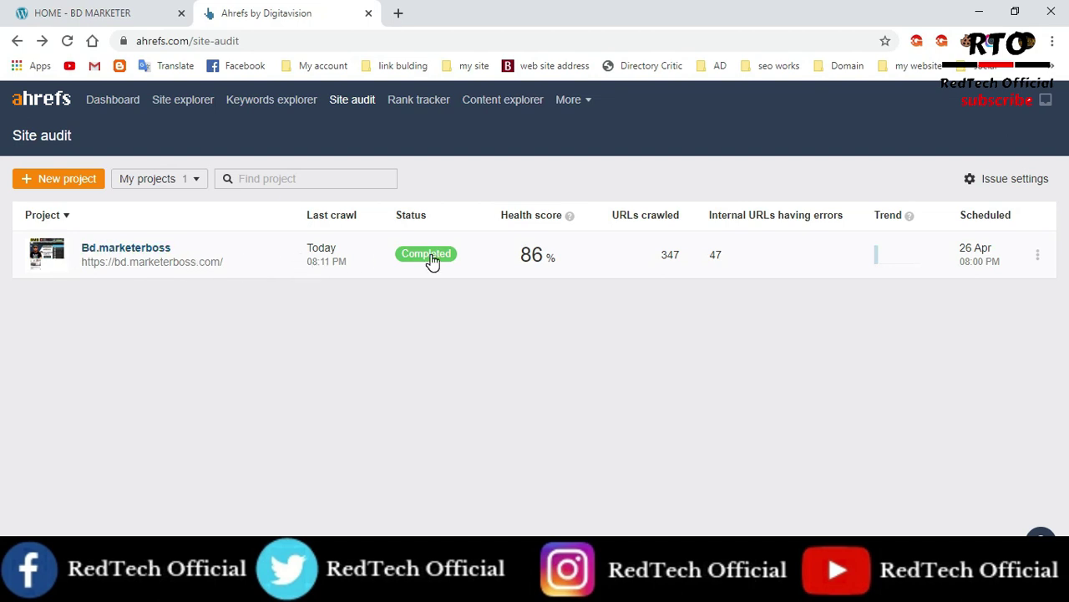
click(101, 254)
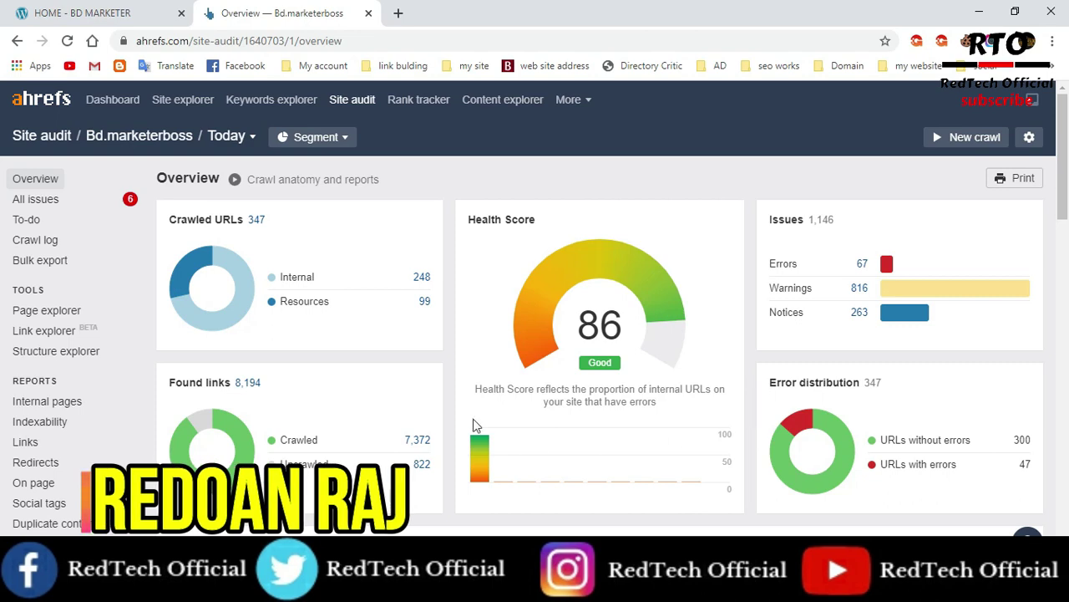
scroll(458, 343, down, 5)
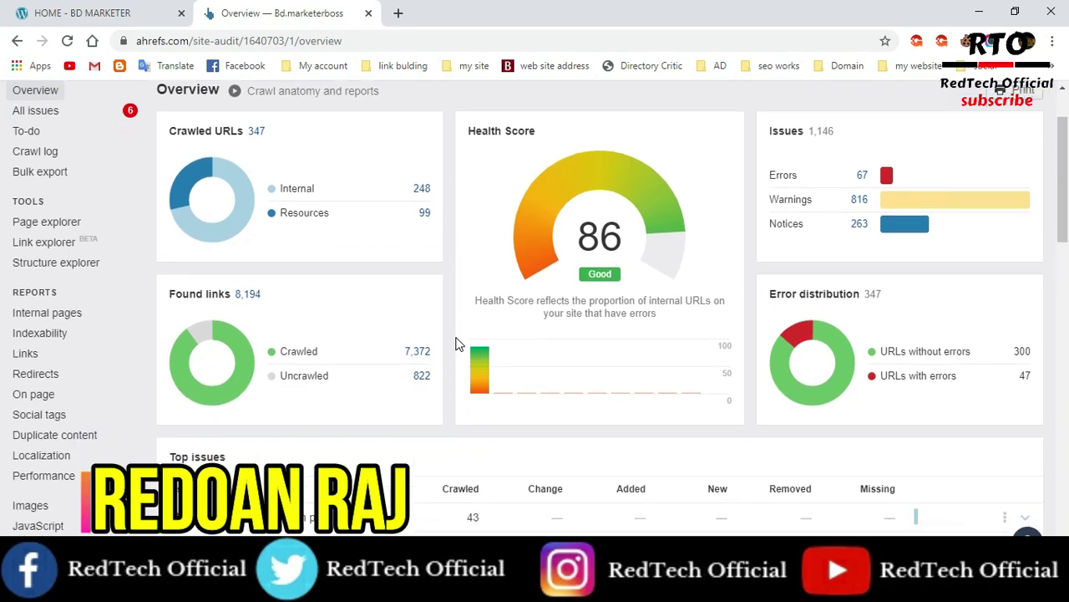
scroll(461, 337, down, 10)
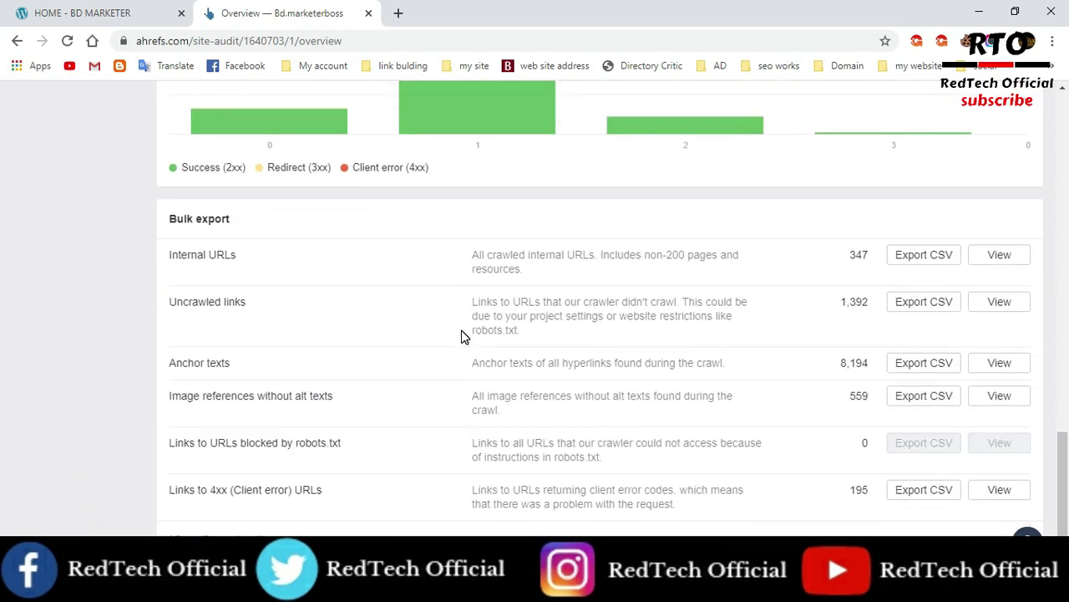
key(Home)
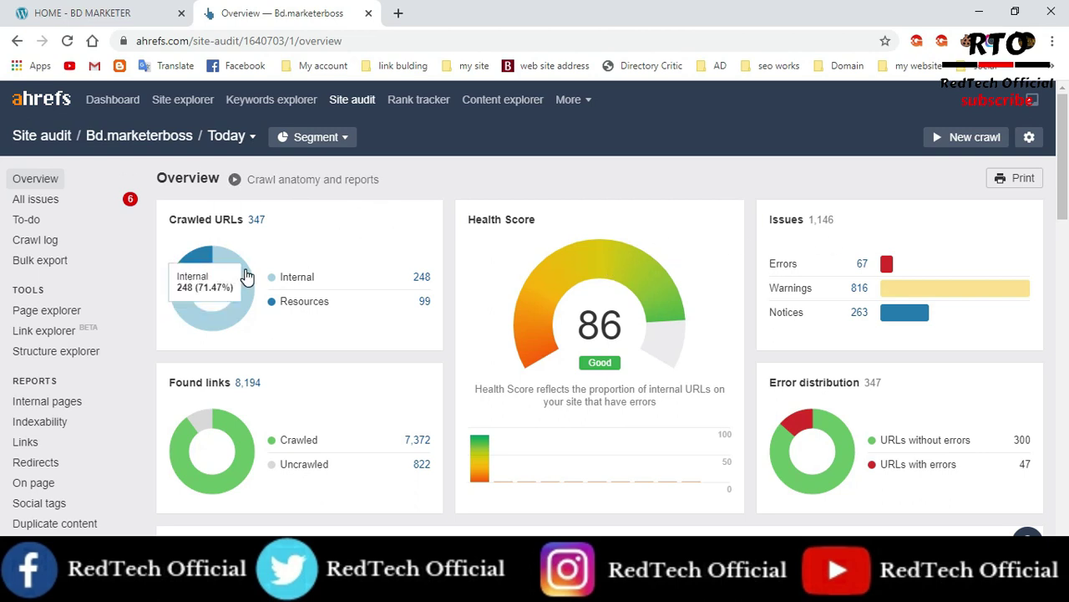
Examine the audit overview's crawled URLs, found links, health score, issues and bulk export sections.
mouse_move(238, 271)
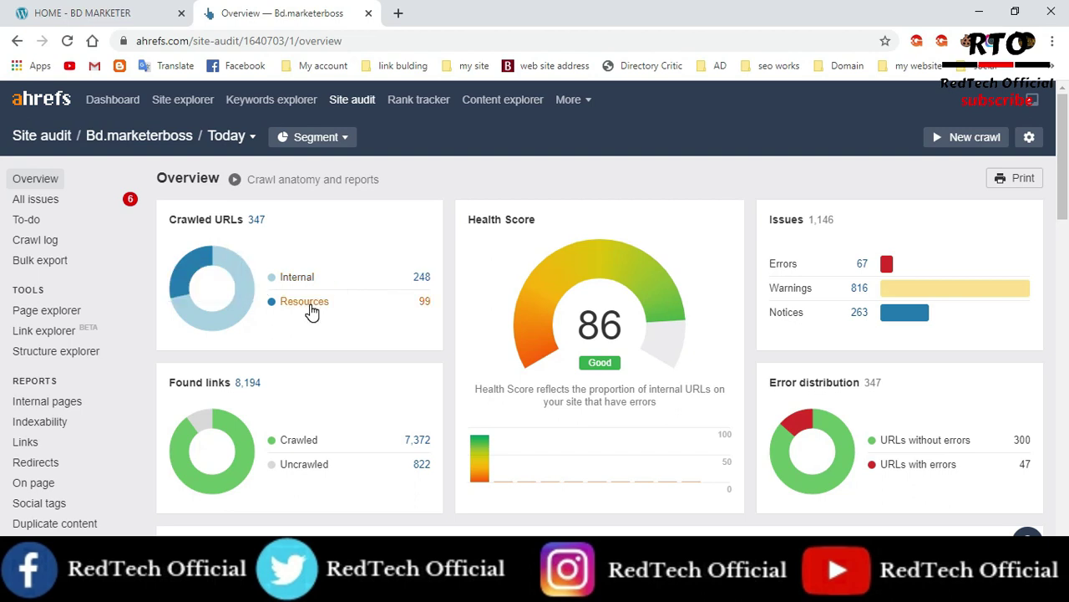
scroll(429, 313, down, 1)
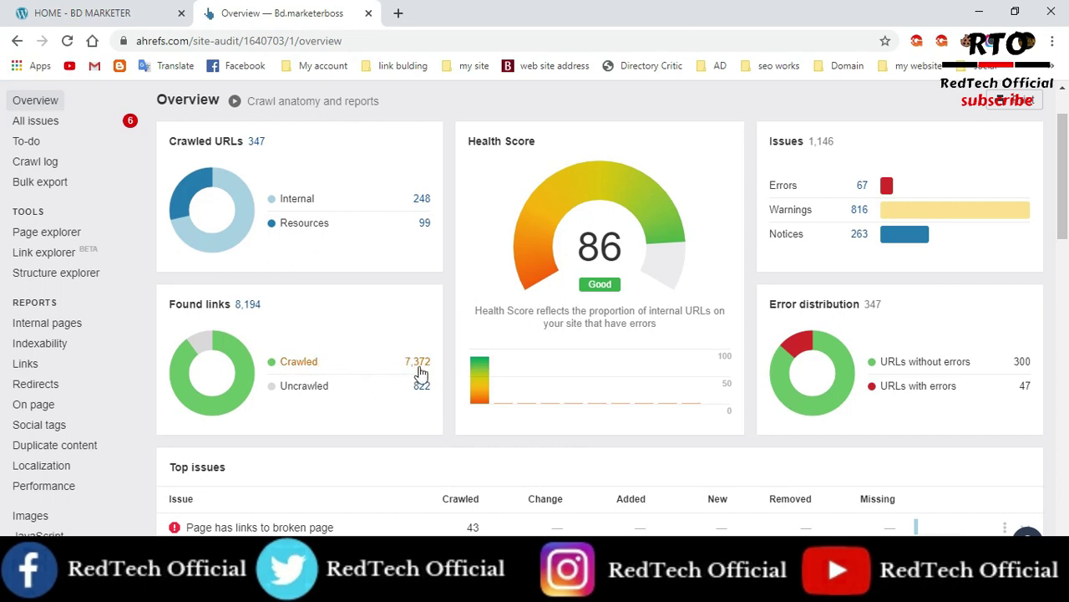
scroll(423, 375, down, 1)
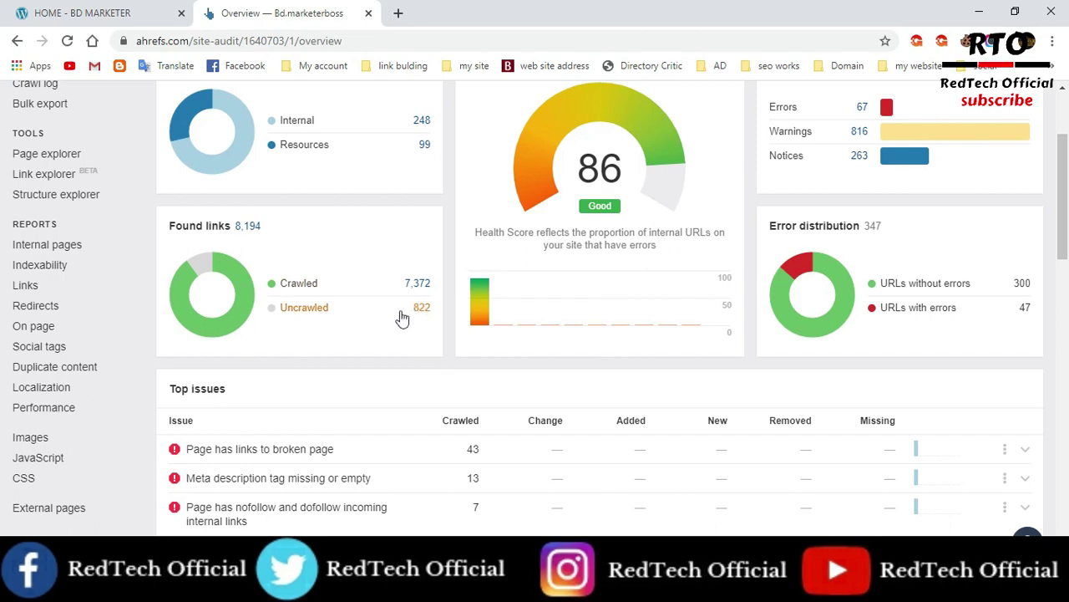
scroll(644, 314, up, 2)
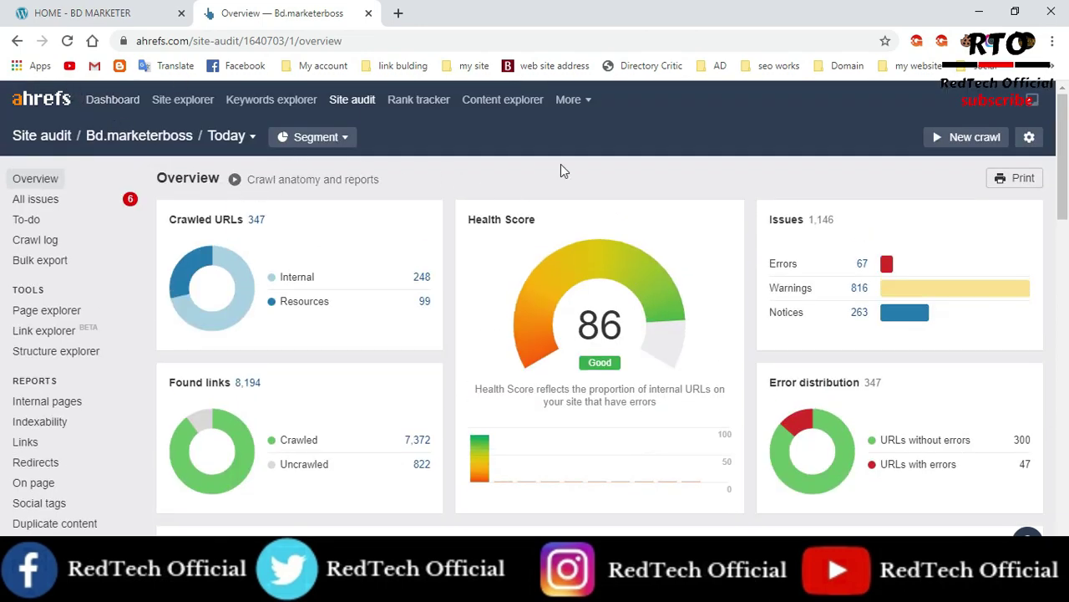
scroll(869, 341, down, 1)
scroll(878, 343, up, 1)
scroll(668, 301, down, 1)
scroll(680, 325, up, 1)
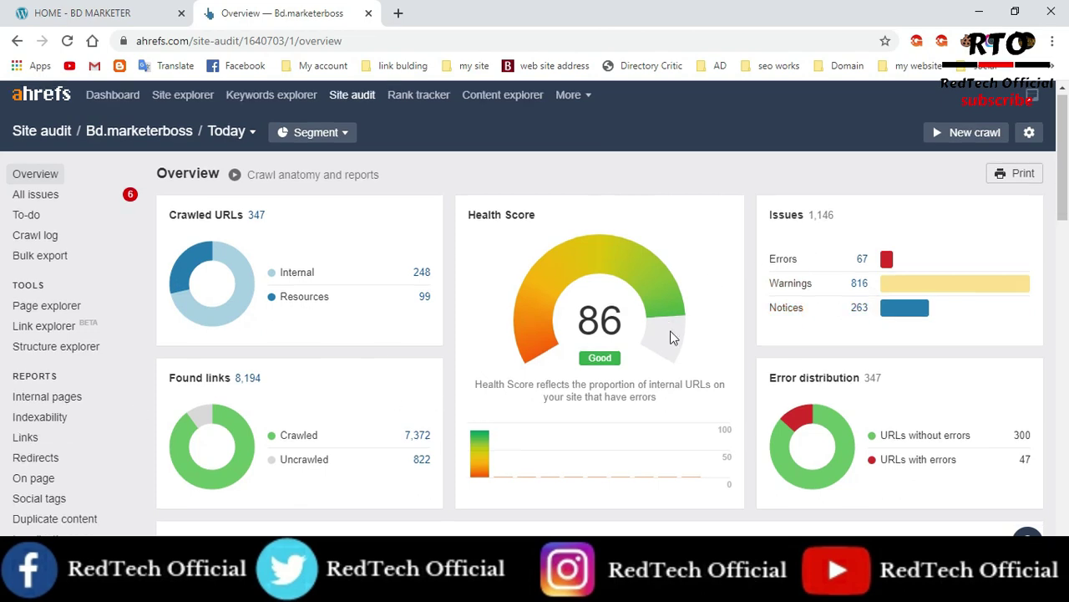
scroll(674, 334, down, 5)
scroll(662, 376, down, 10)
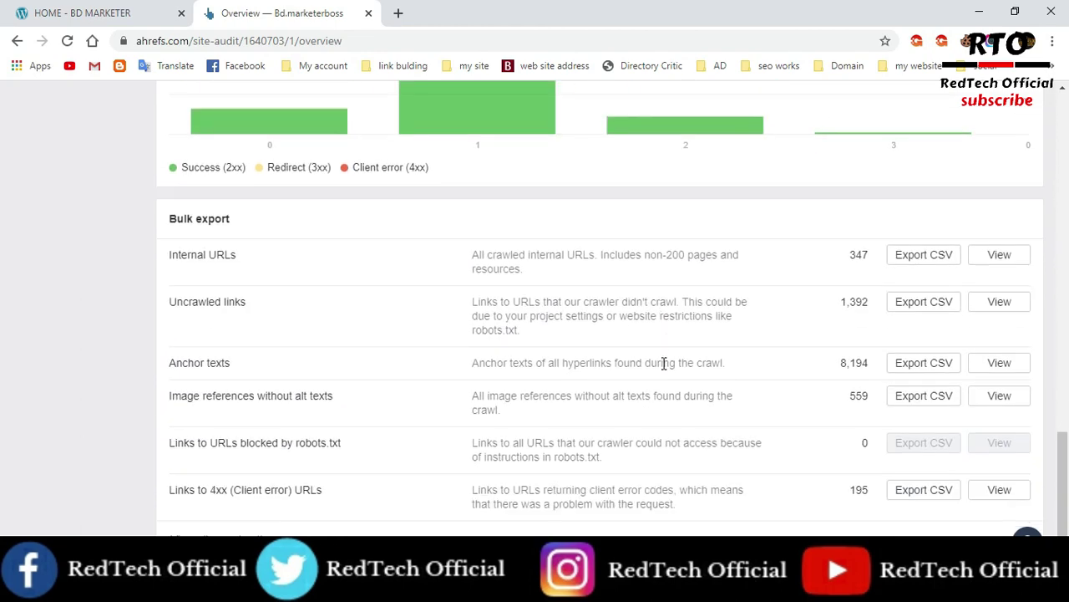
scroll(661, 368, up, 15)
scroll(664, 372, up, 1)
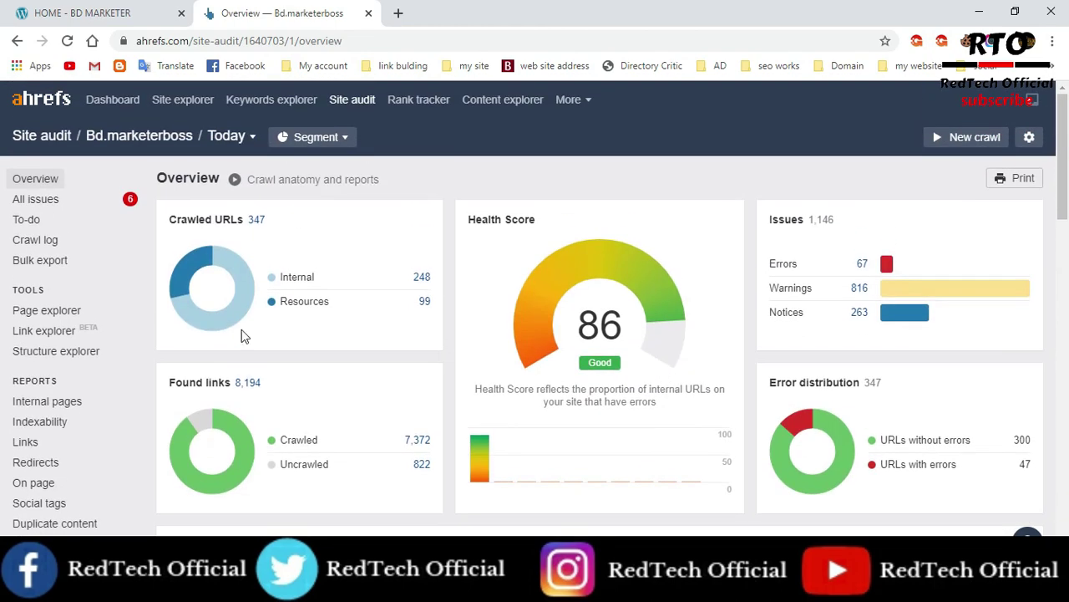
mouse_move(237, 302)
scroll(464, 341, down, 1)
scroll(387, 343, up, 1)
scroll(467, 298, down, 1)
scroll(464, 259, up, 1)
Open the audit's full issue list and look through its categories from internal pages to images.
click(34, 200)
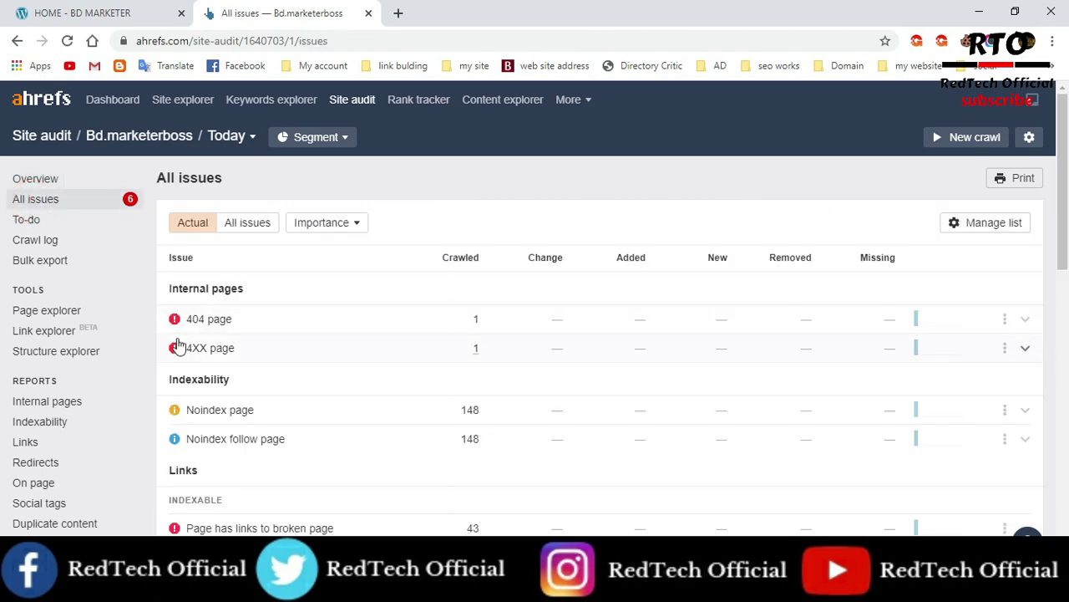
scroll(468, 284, down, 5)
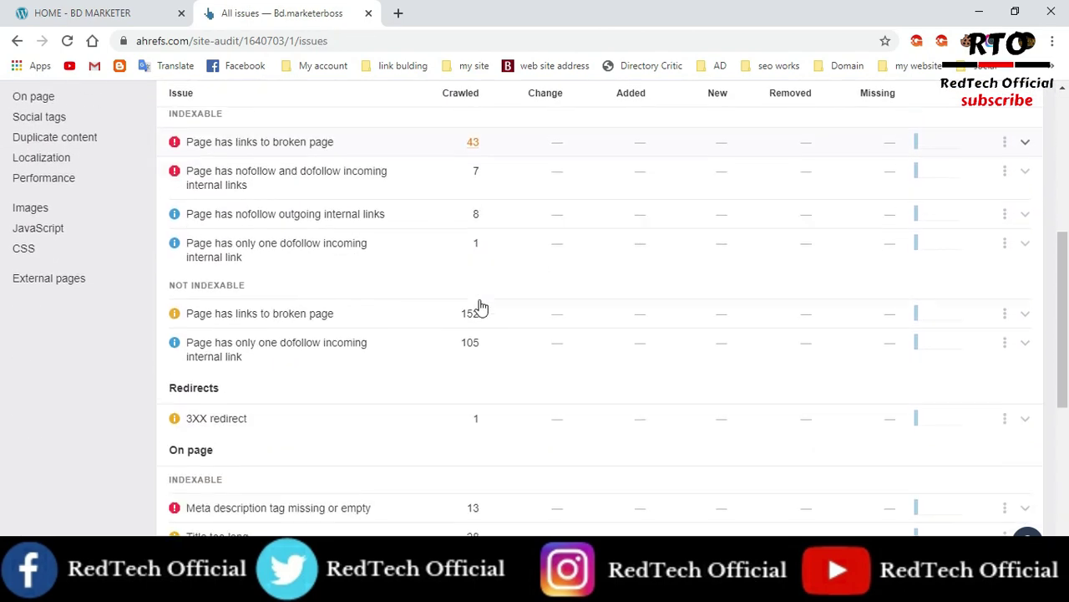
scroll(481, 308, down, 5)
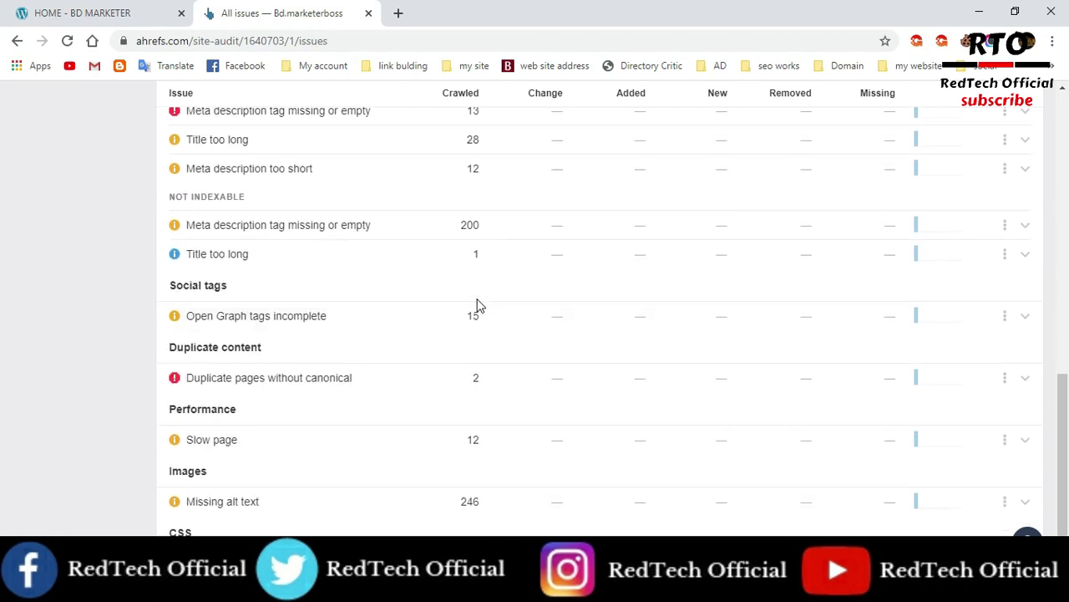
Expand the "Duplicate pages without canonical" issue and read its details and fix instructions.
click(307, 377)
scroll(317, 384, down, 1)
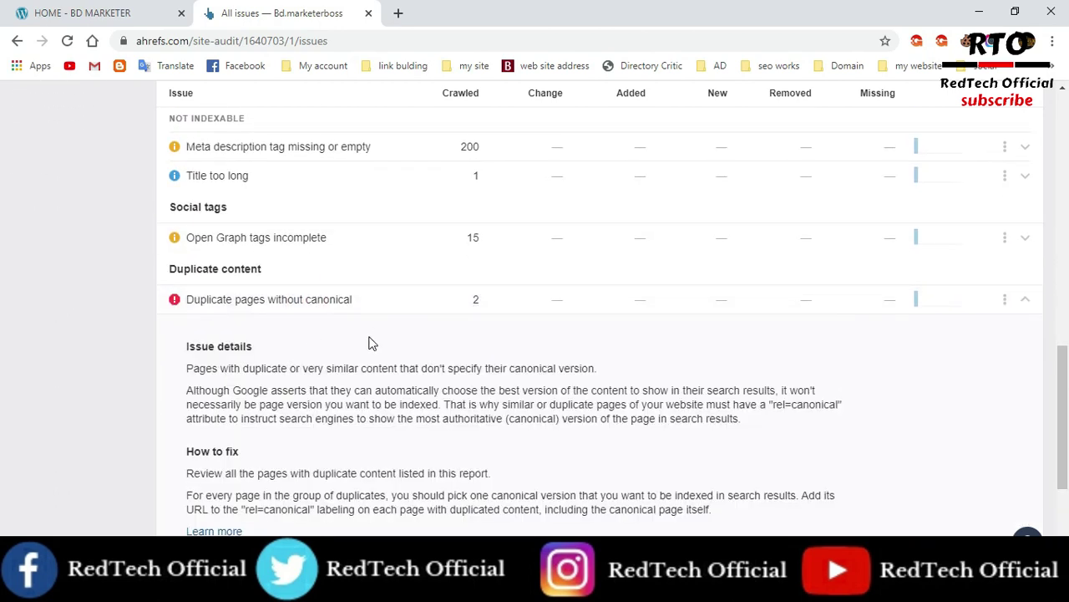
scroll(377, 341, down, 2)
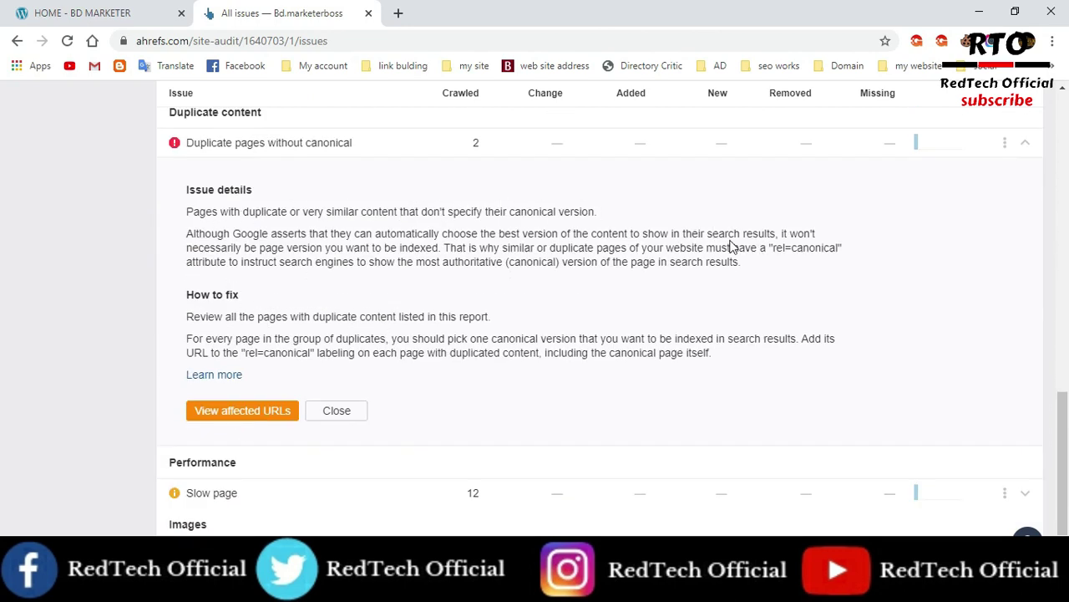
scroll(786, 238, up, 1)
scroll(226, 326, down, 2)
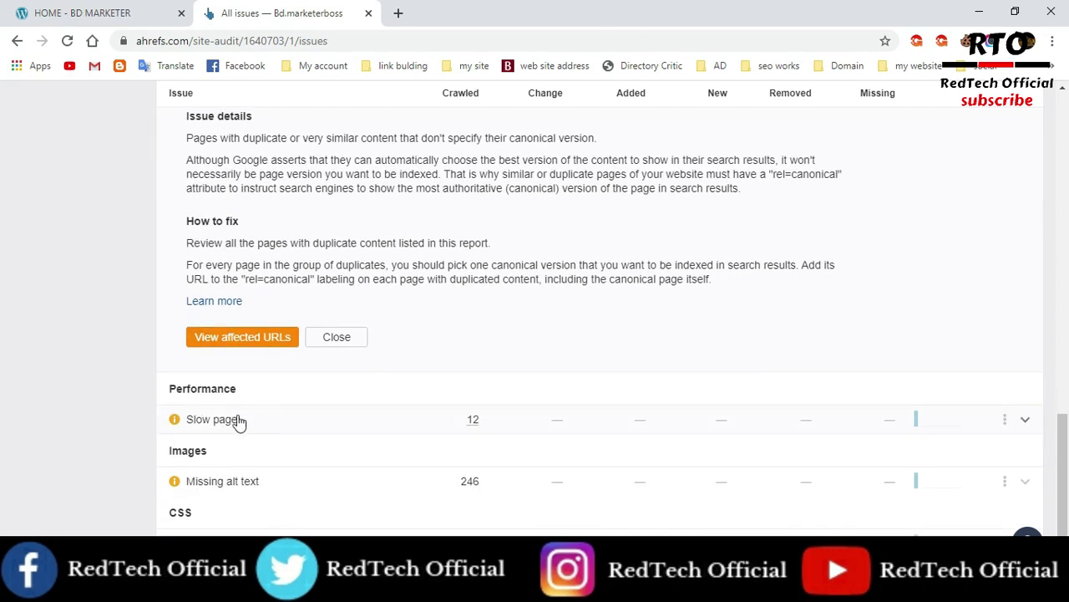
Expand the "Missing alt text" issue under Images, read how to fix it, and show its affected URLs.
click(241, 484)
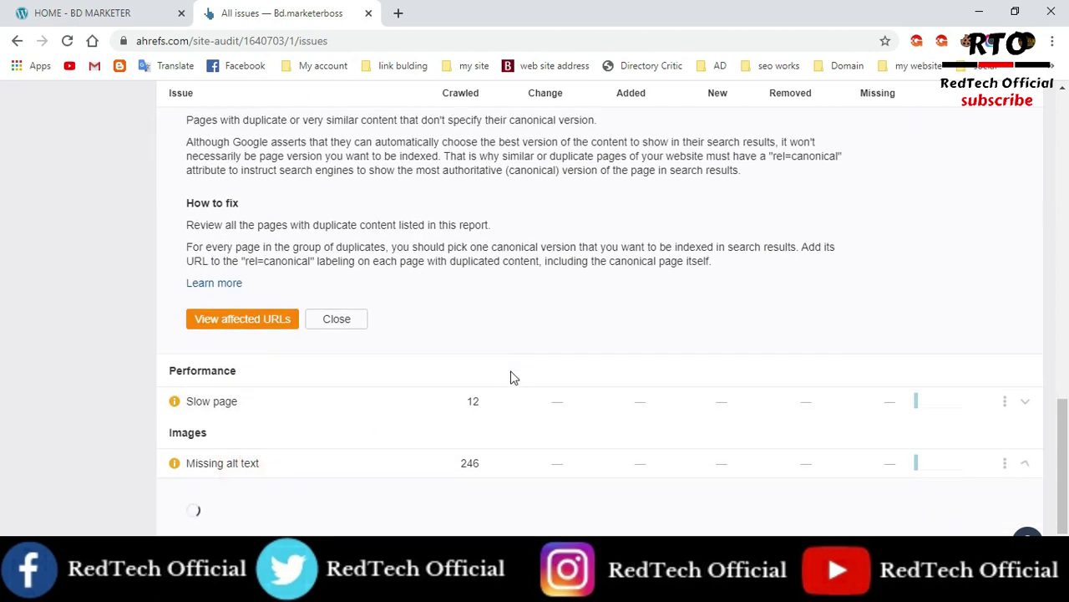
scroll(513, 372, down, 3)
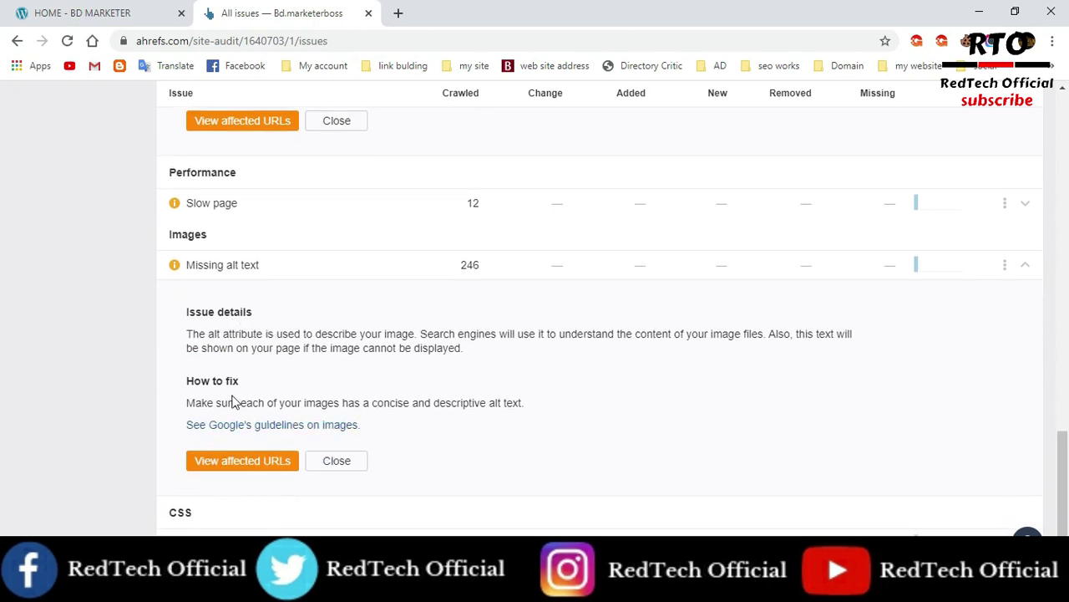
click(259, 464)
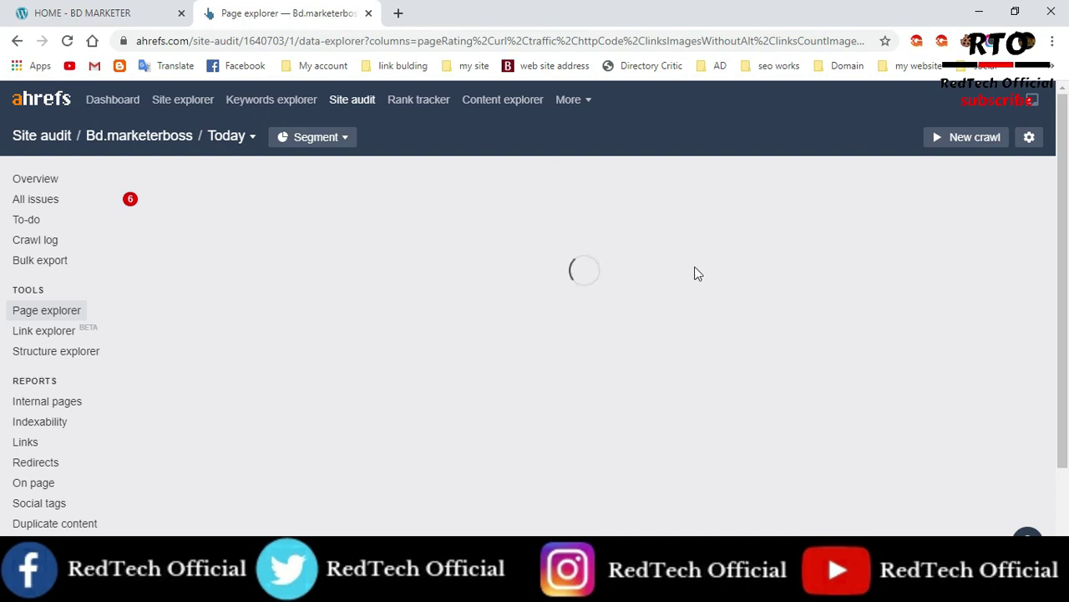
Examine the pages with missing alt text, including their PR, HTTP status code and linked images without alt attribute.
scroll(425, 338, down, 1)
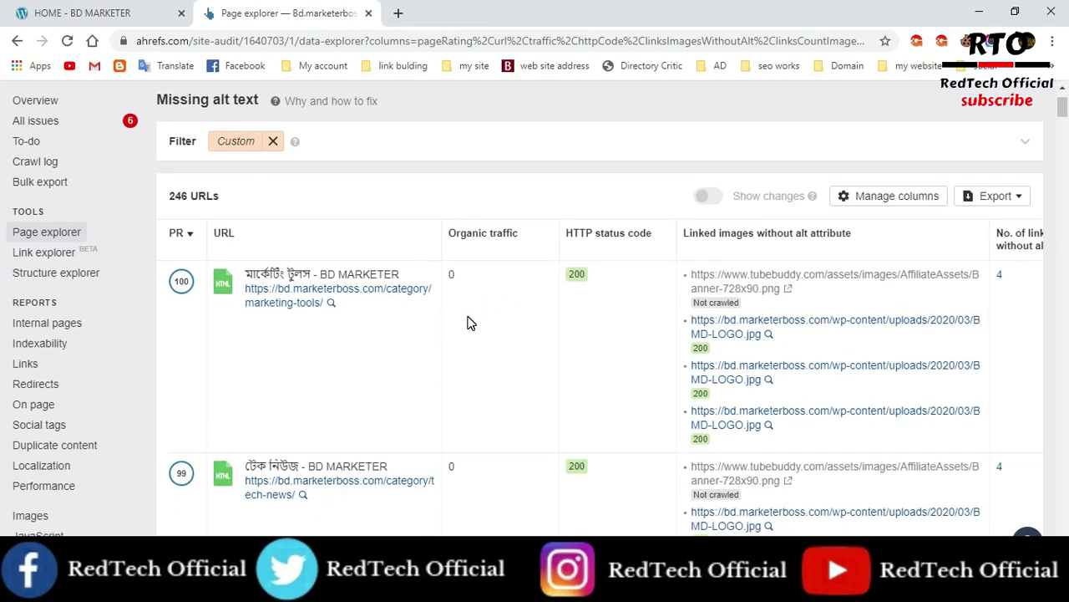
scroll(393, 514, up, 2)
scroll(456, 432, down, 12)
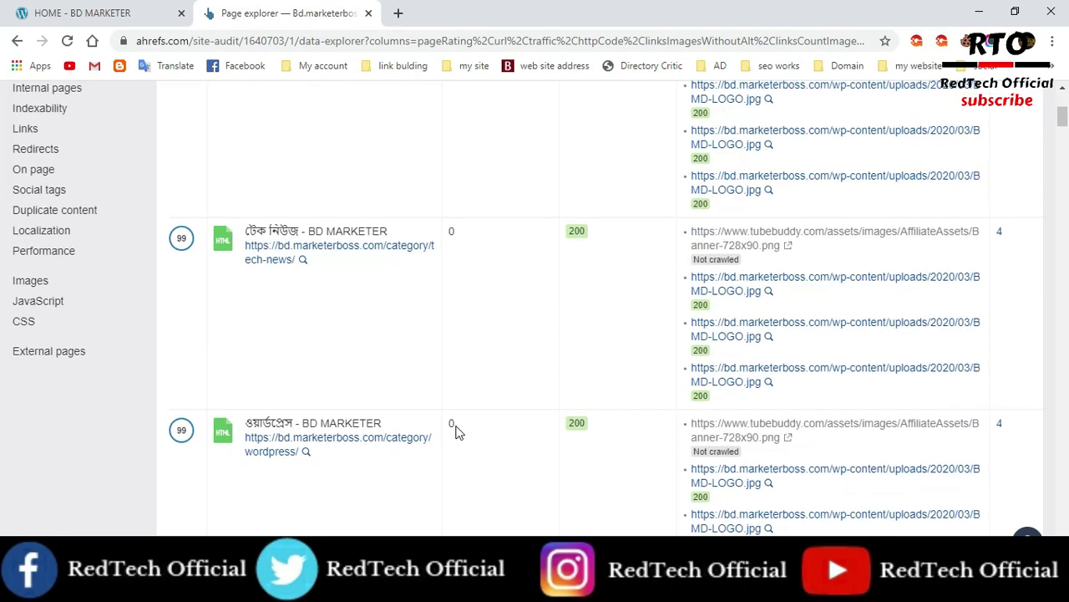
scroll(483, 445, up, 12)
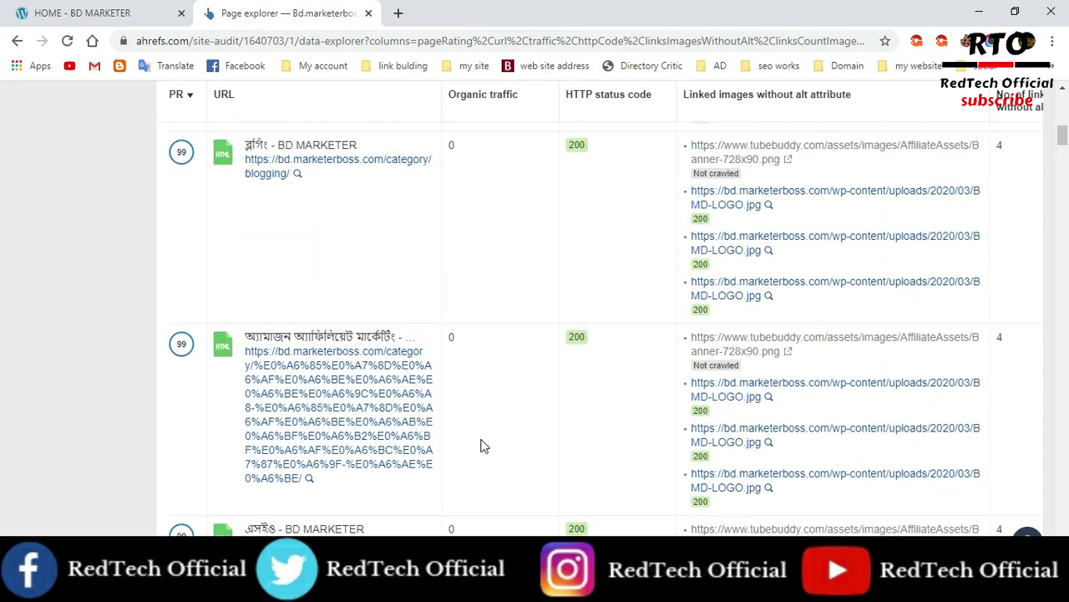
scroll(607, 411, right, 2)
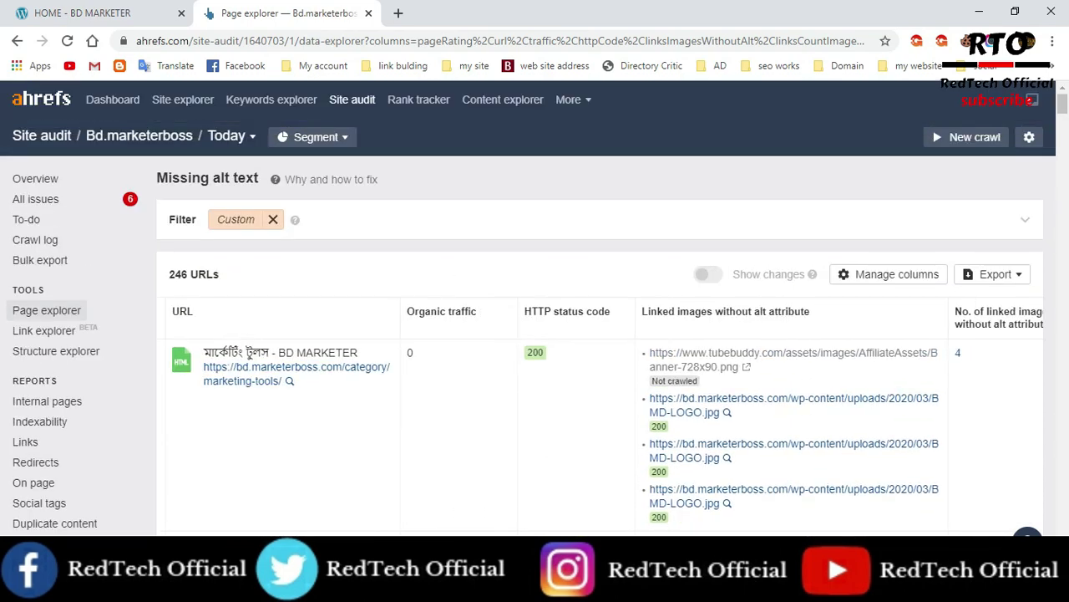
mouse_move(986, 316)
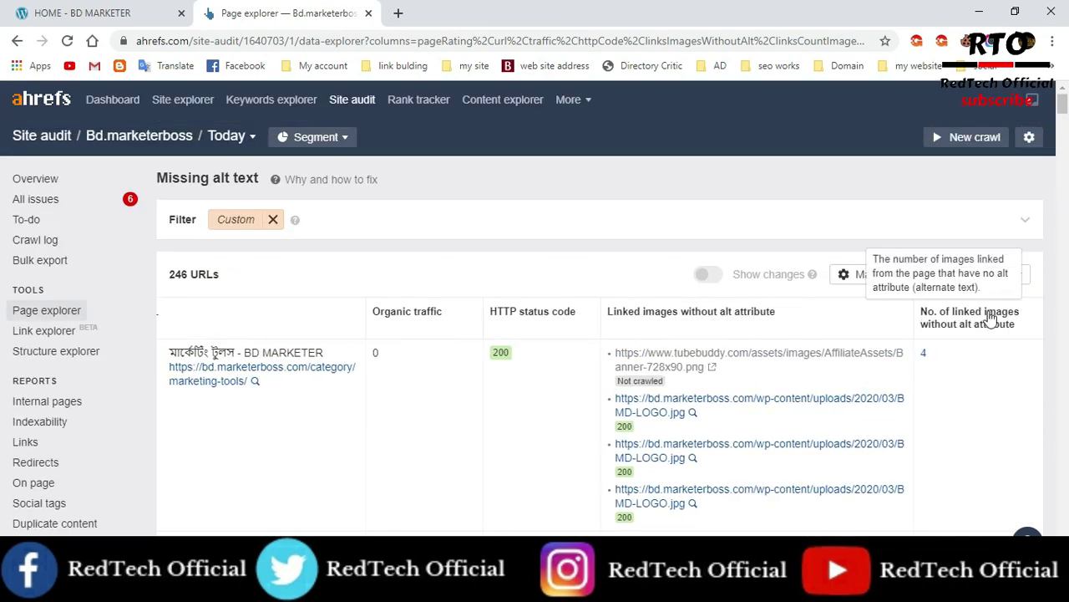
scroll(986, 330, down, 4)
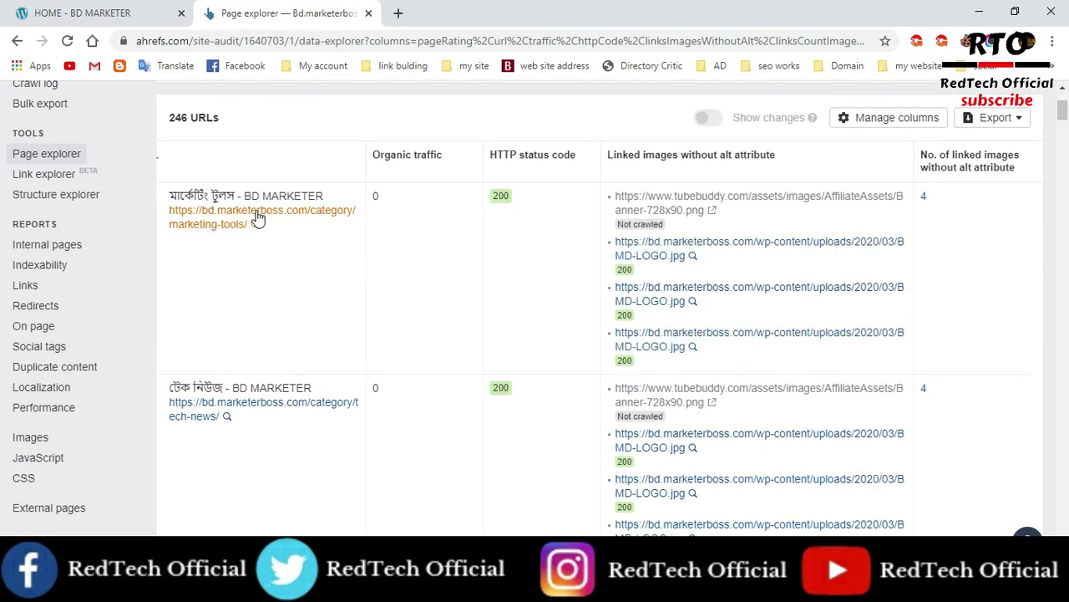
scroll(602, 314, up, 2)
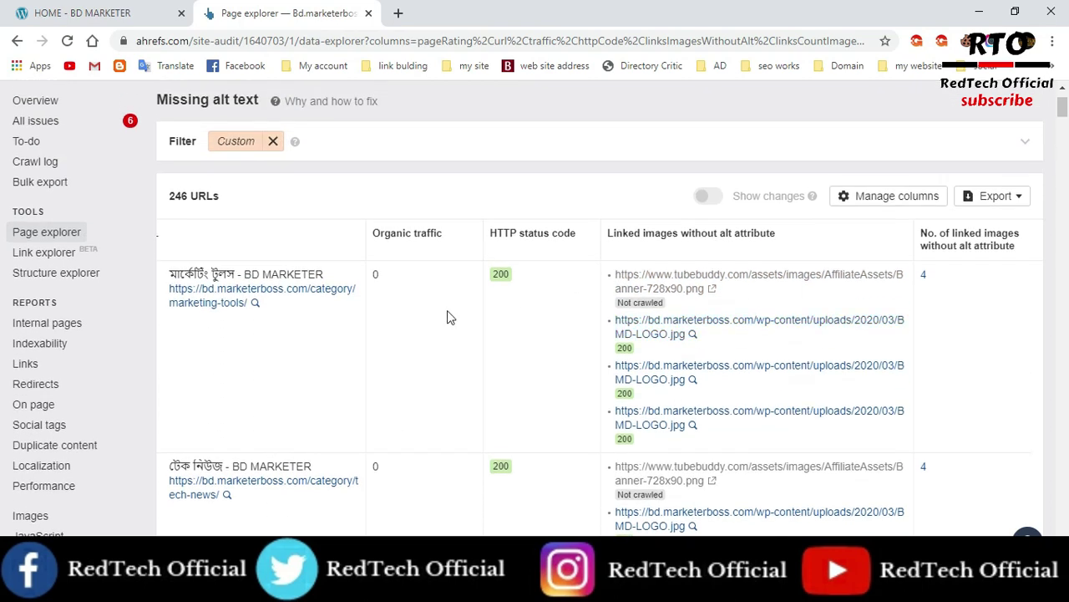
scroll(937, 276, down, 2)
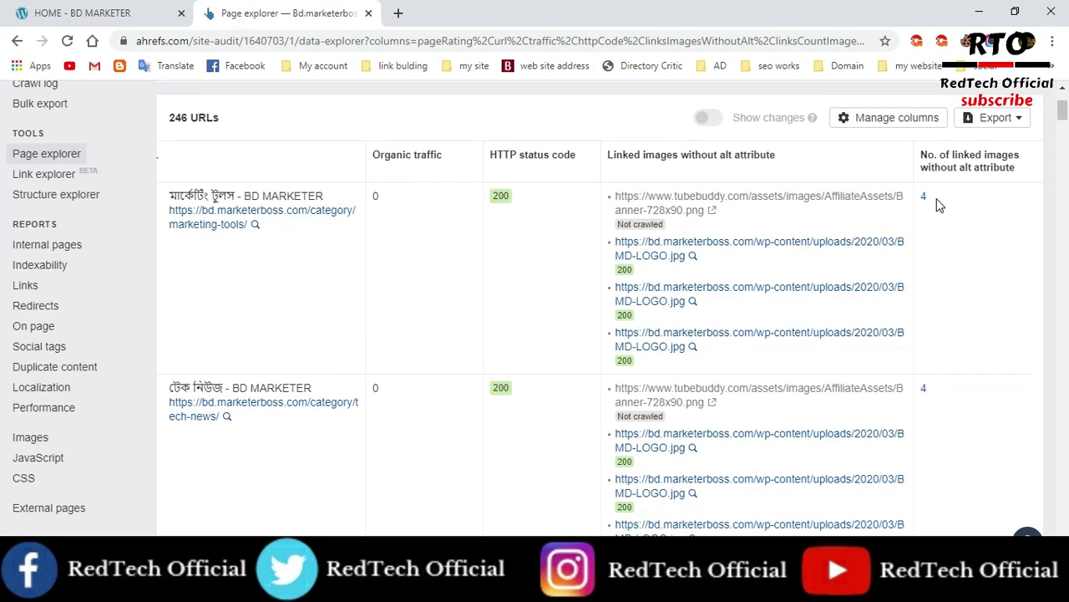
scroll(944, 292, down, 8)
scroll(894, 426, down, 8)
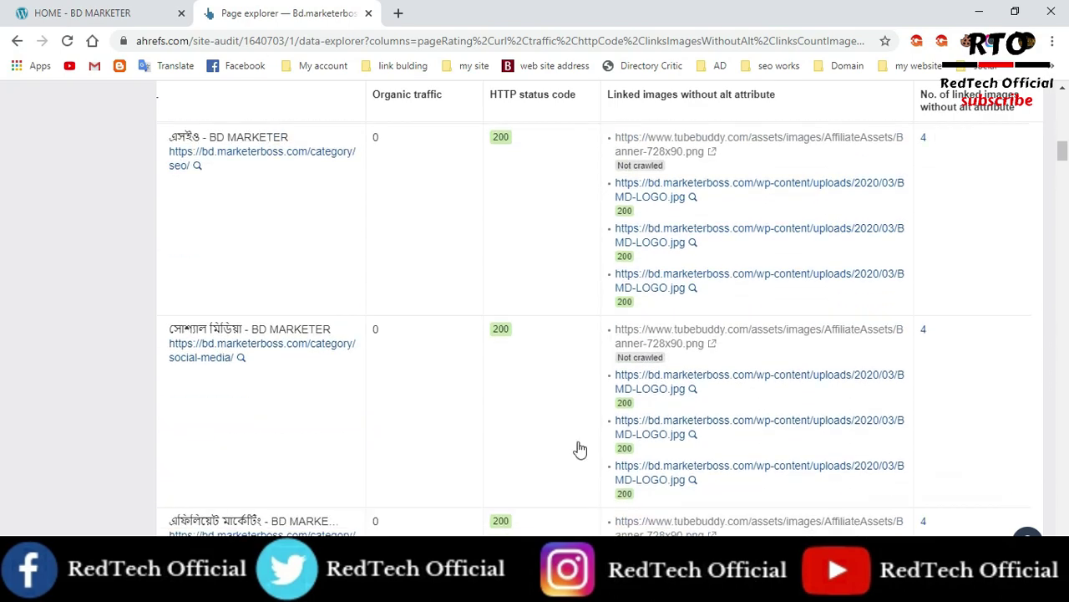
scroll(602, 310, left, 2)
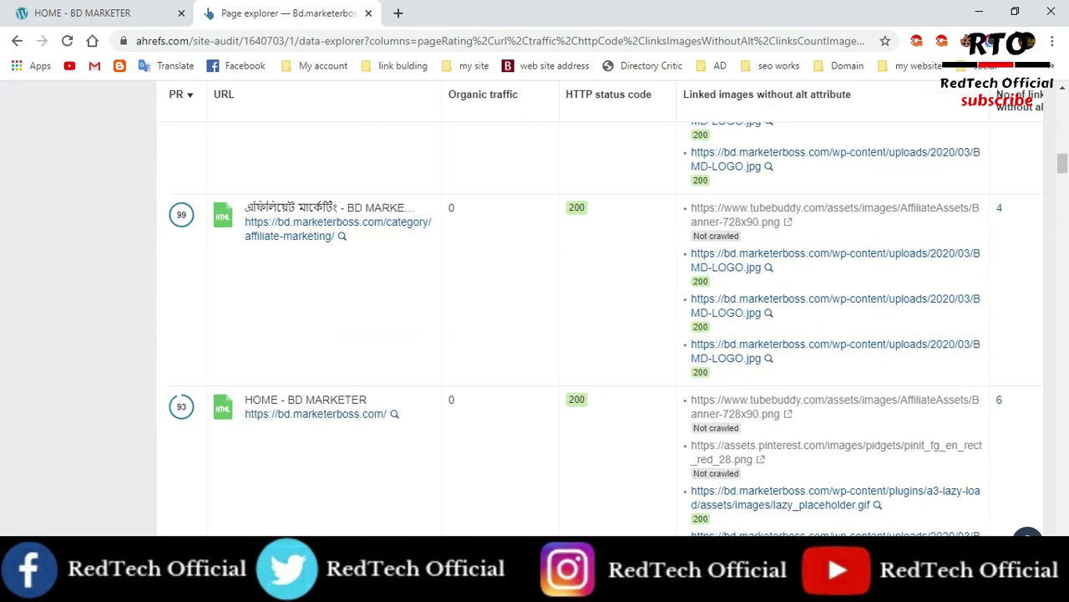
scroll(432, 444, up, 15)
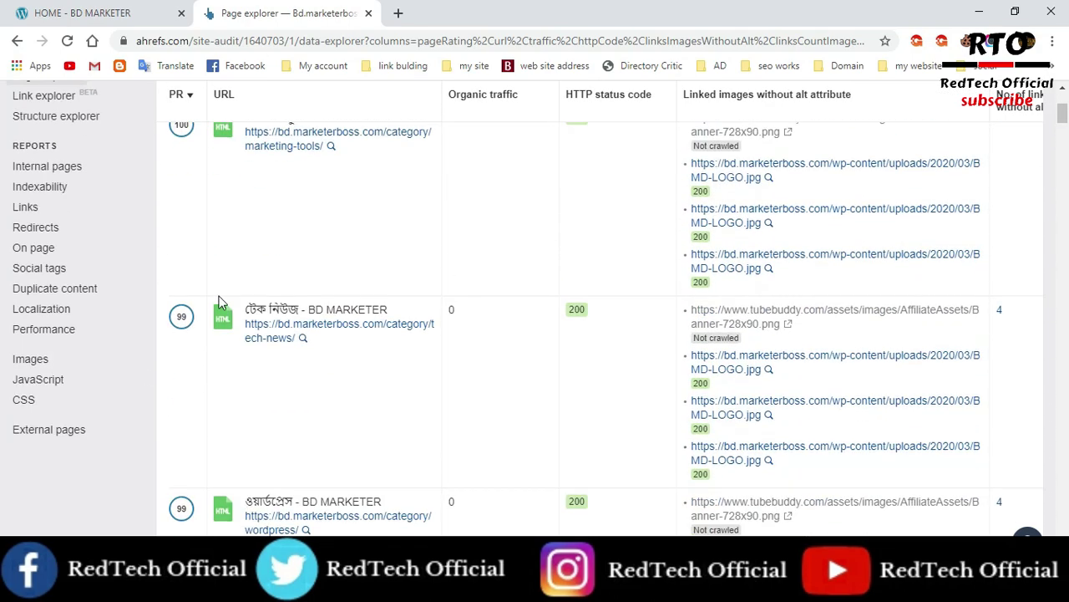
scroll(219, 303, up, 3)
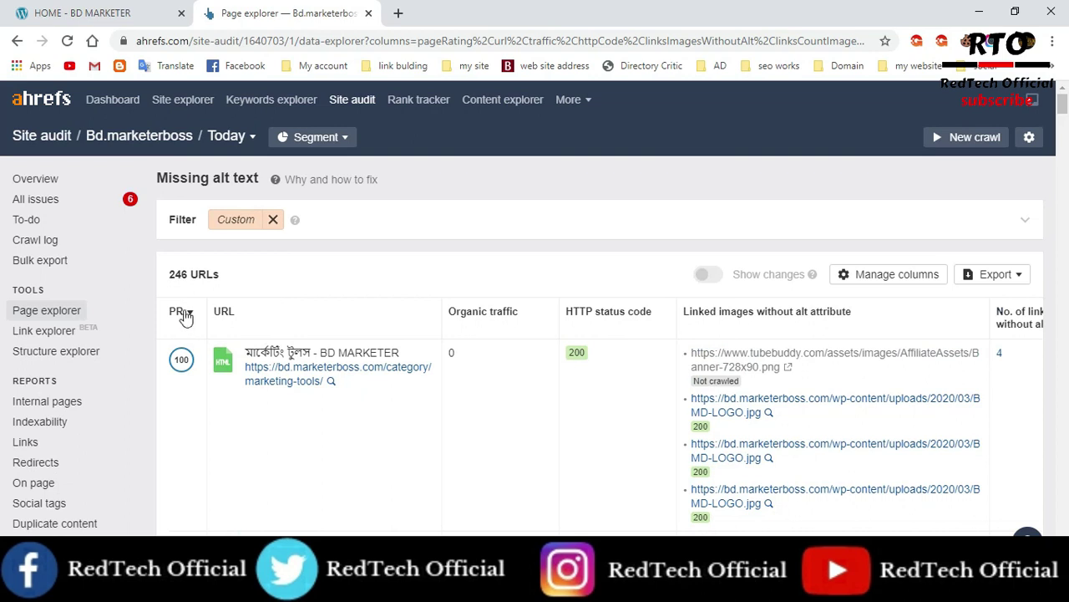
mouse_move(176, 317)
scroll(372, 326, down, 1)
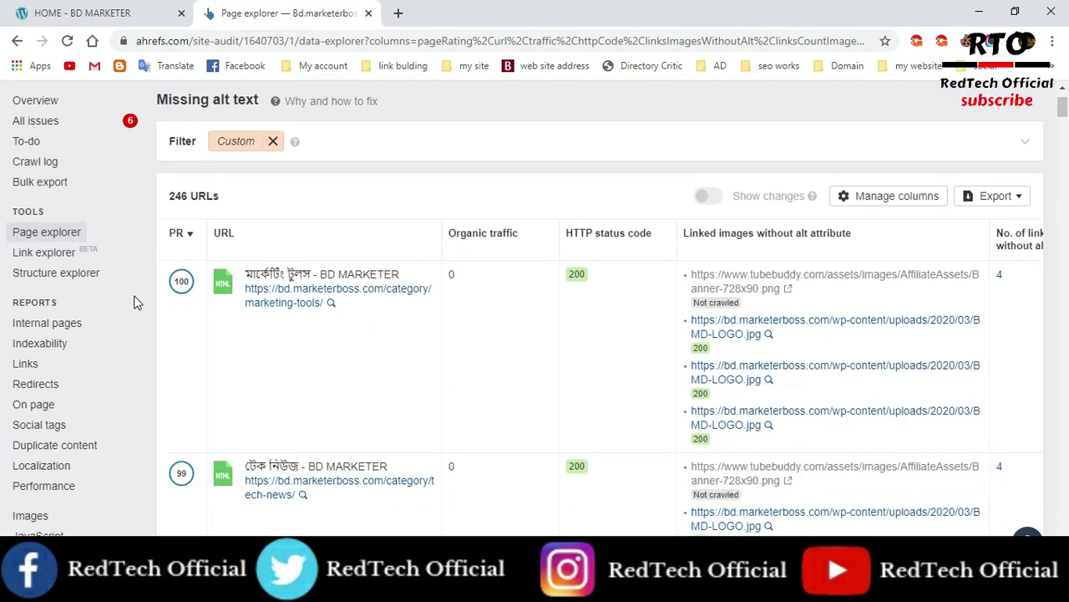
scroll(250, 330, up, 1)
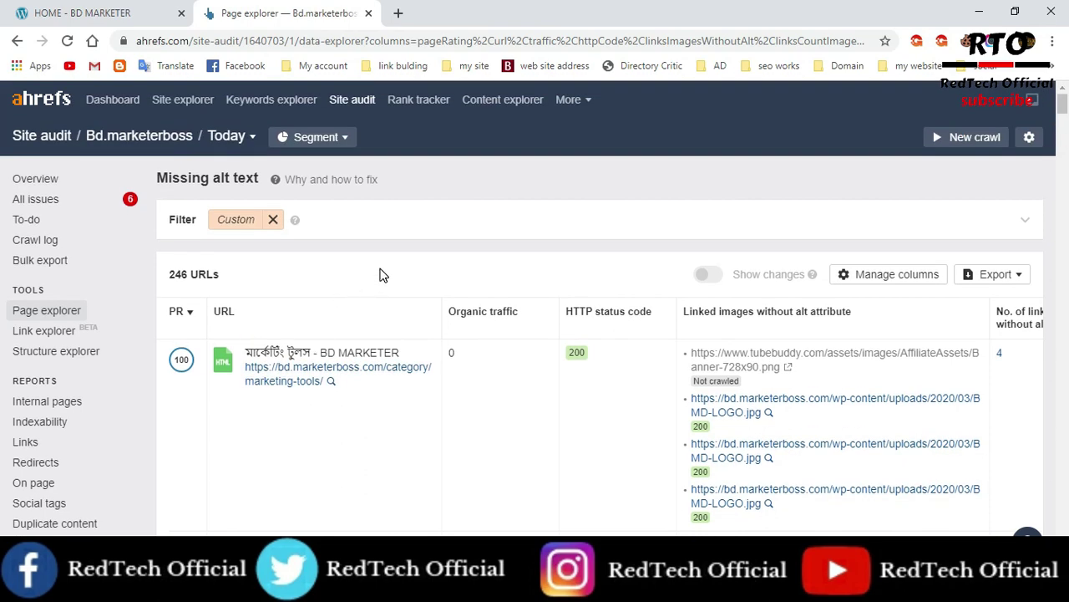
Return to the audit's full issue list and look over its internal pages, indexability and links categories.
click(35, 202)
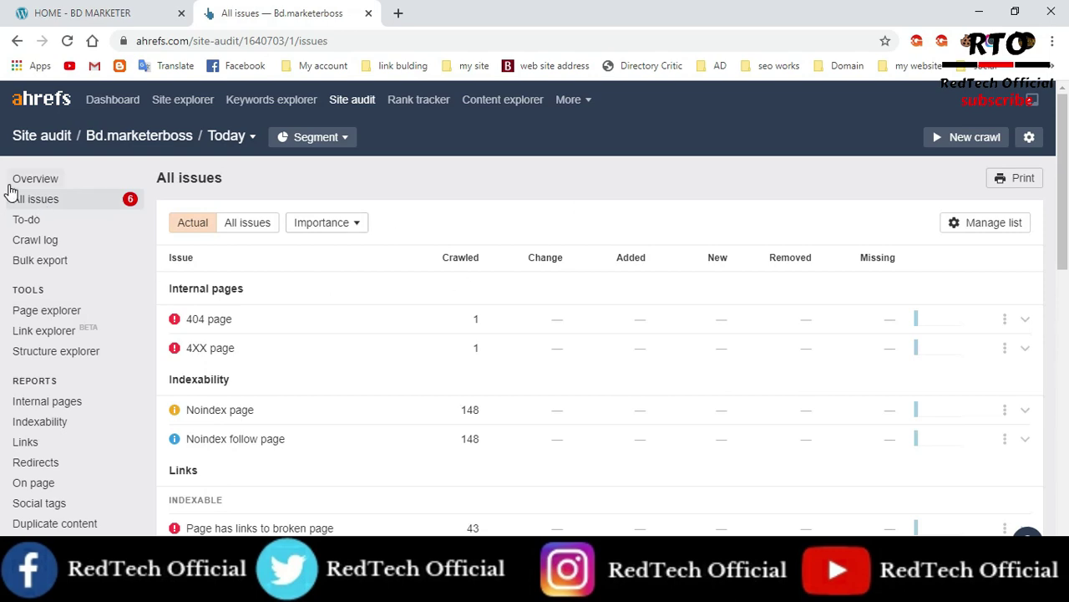
scroll(343, 318, down, 1)
scroll(443, 310, up, 1)
scroll(298, 304, down, 1)
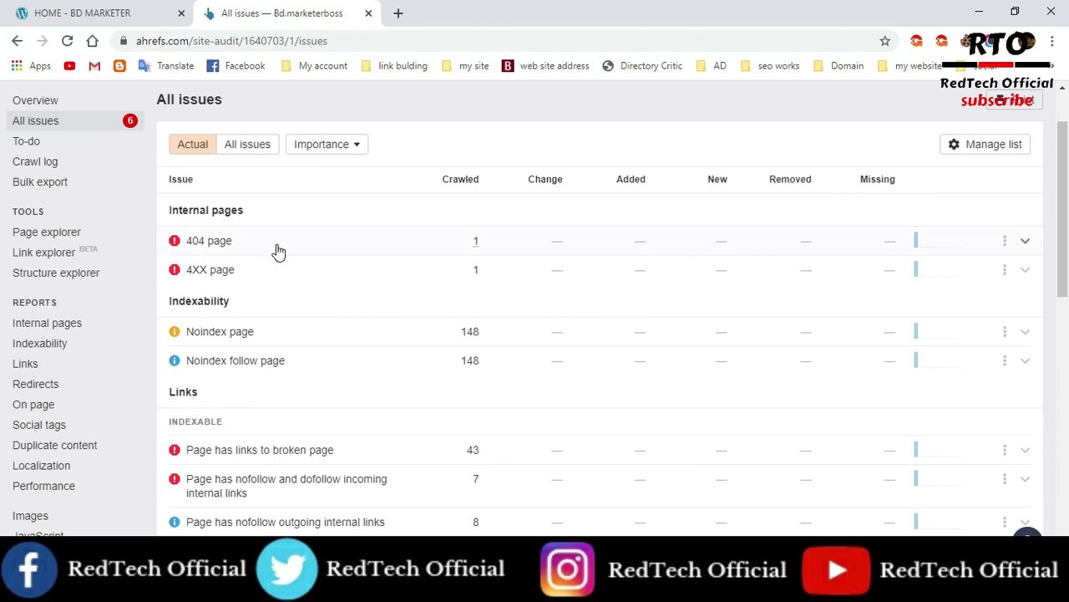
View the audit's To-do page and its crawl log.
scroll(275, 249, up, 2)
click(26, 220)
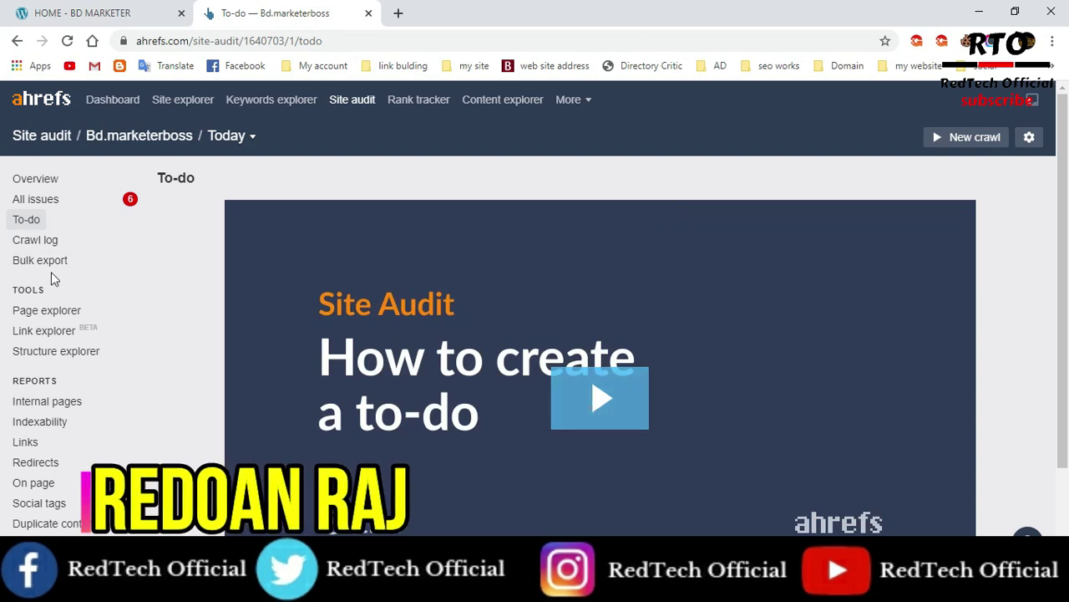
click(34, 240)
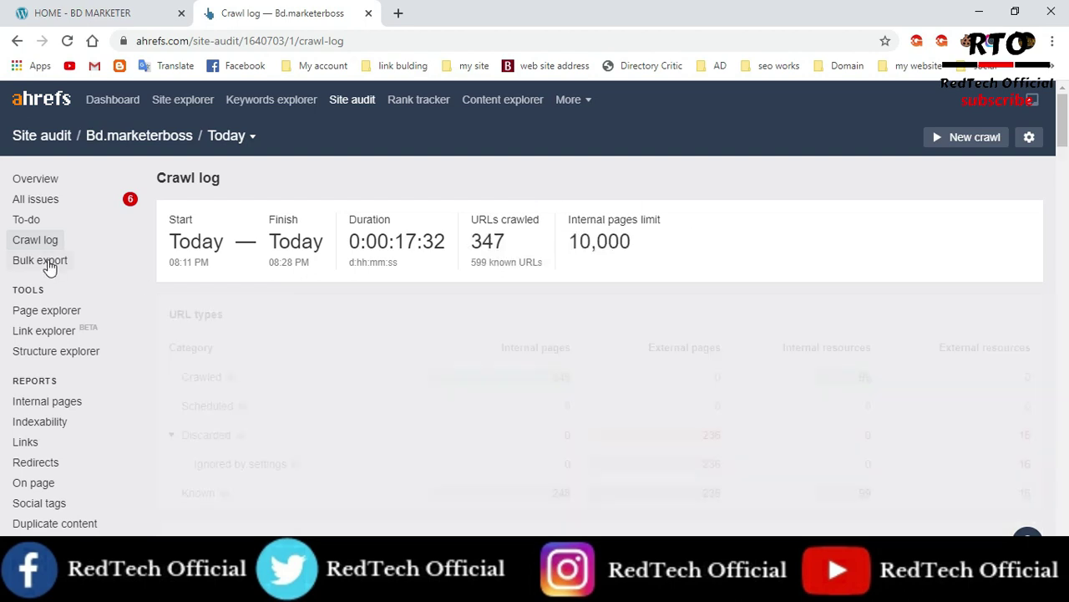
Open the audit's bulk export page and look through its exportable URL and link reports.
click(44, 260)
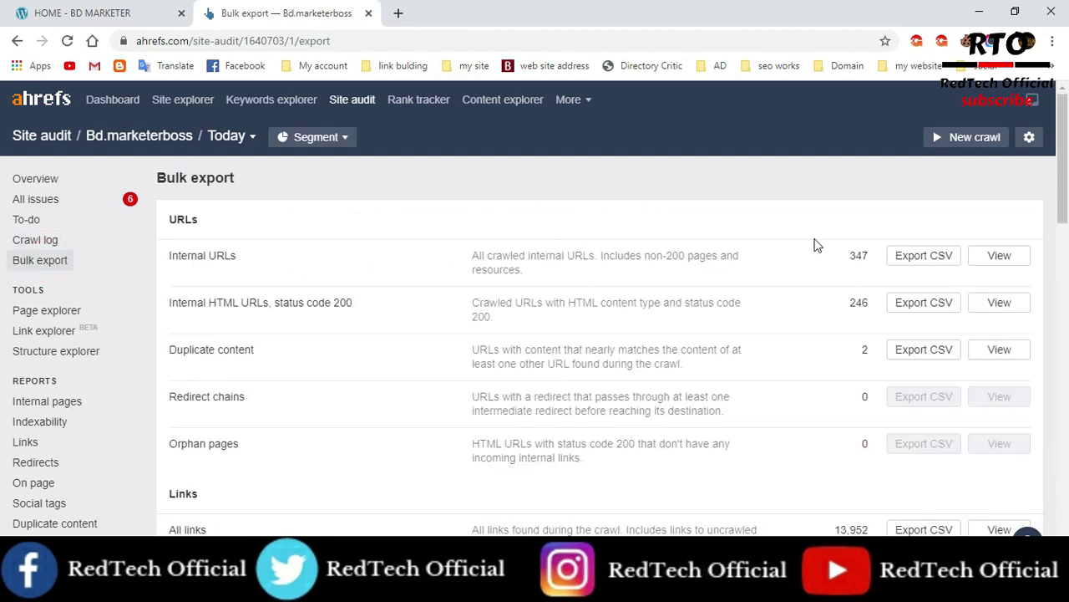
scroll(547, 278, down, 2)
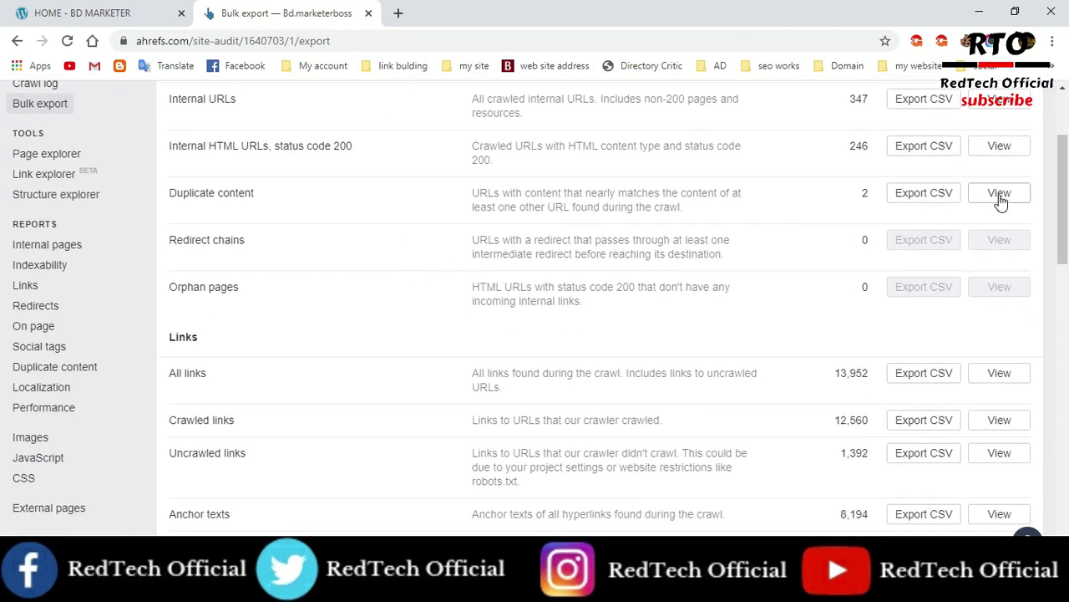
scroll(206, 308, down, 1)
scroll(275, 314, down, 2)
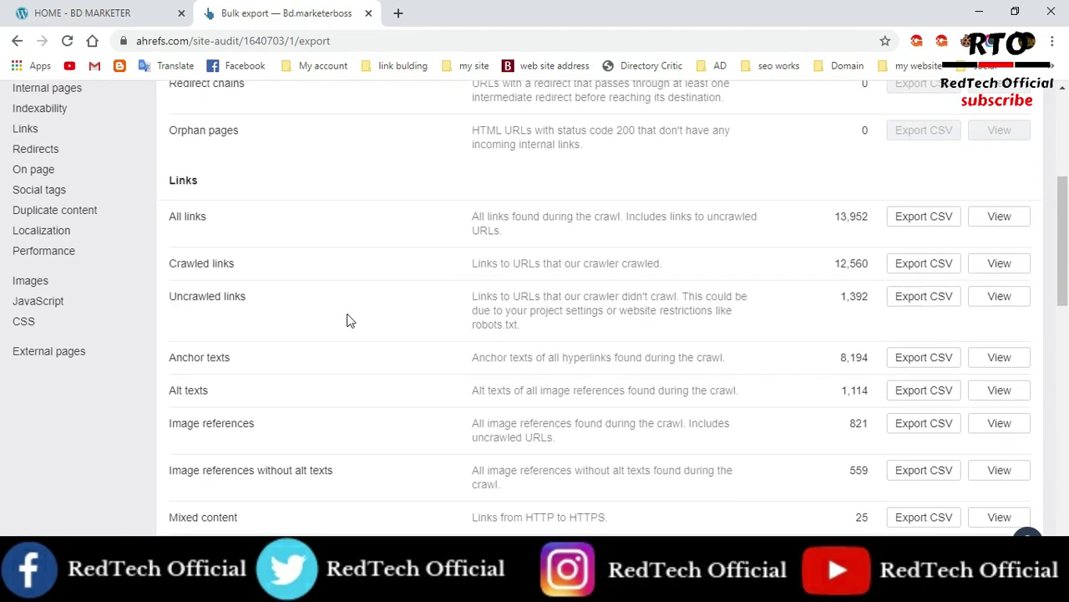
scroll(481, 301, down, 2)
scroll(507, 376, up, 4)
scroll(506, 381, up, 1)
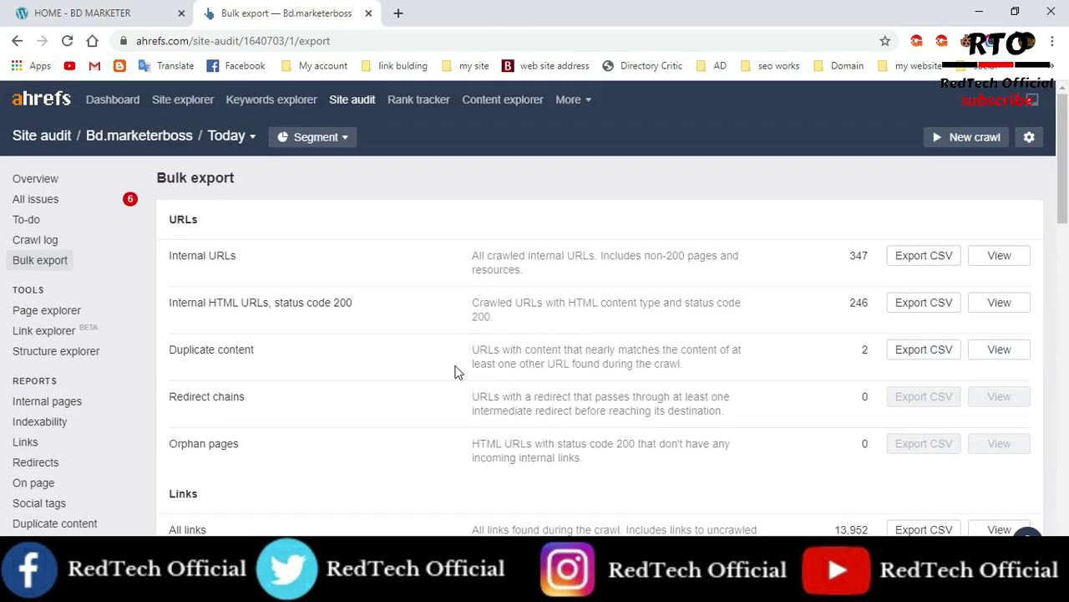
Open the Page explorer and look over its filter options and the list of crawled URLs.
click(37, 311)
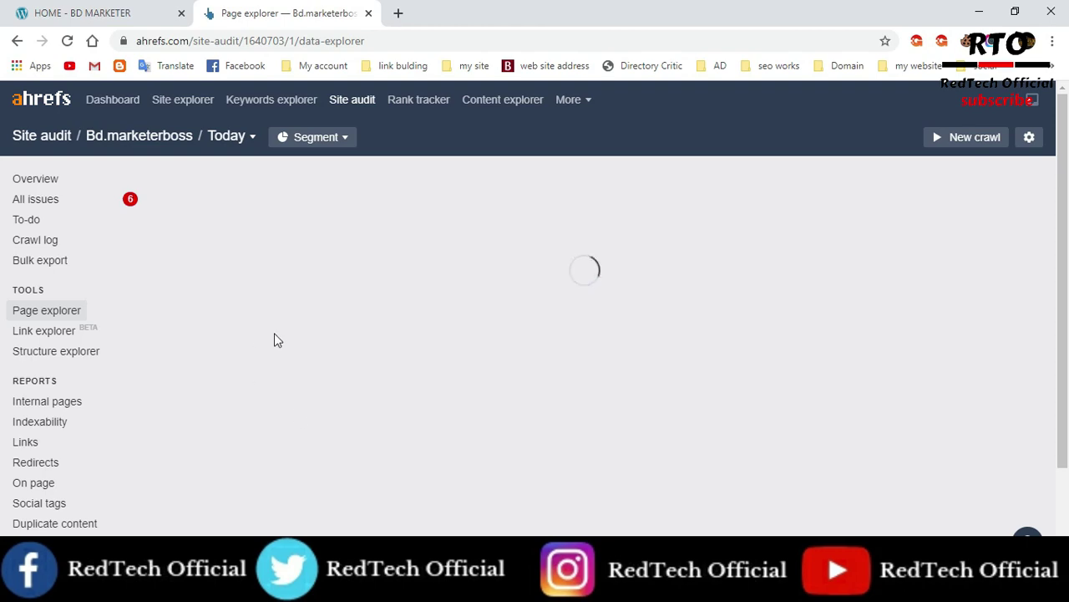
scroll(279, 337, down, 1)
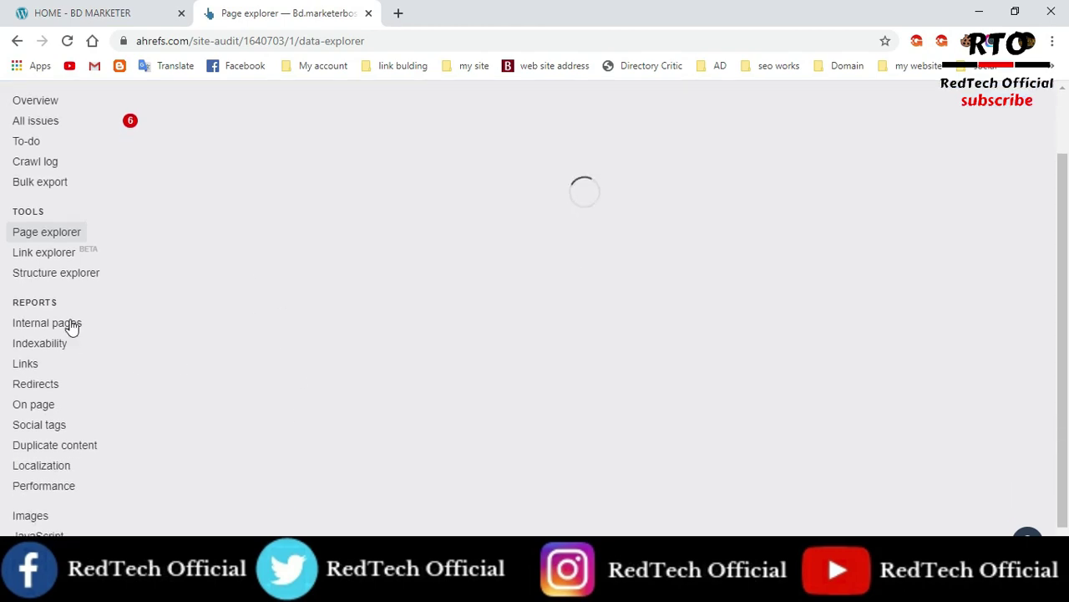
scroll(527, 370, down, 2)
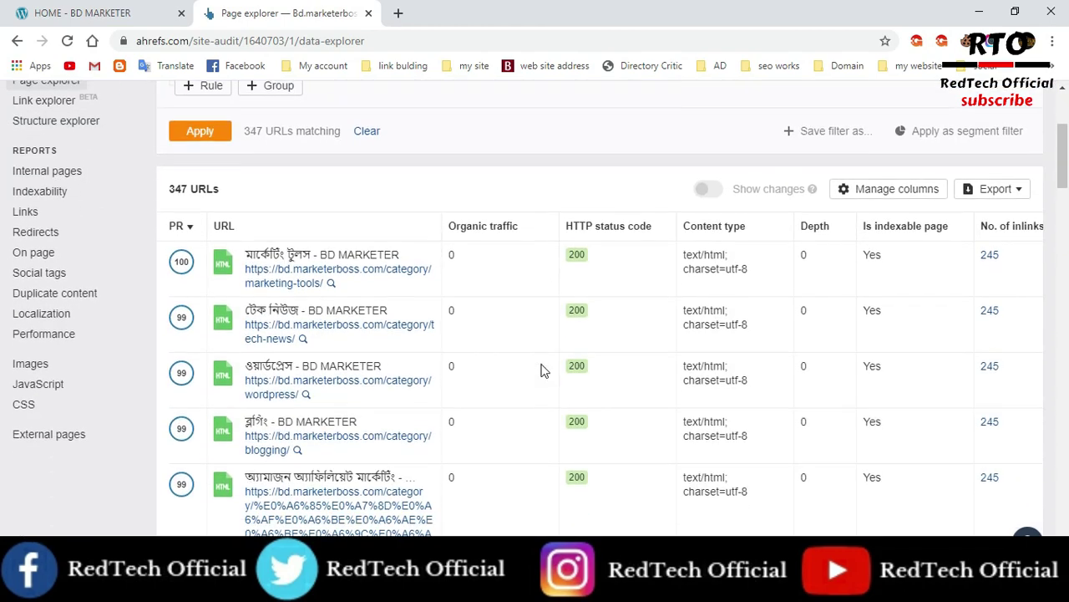
scroll(541, 370, up, 3)
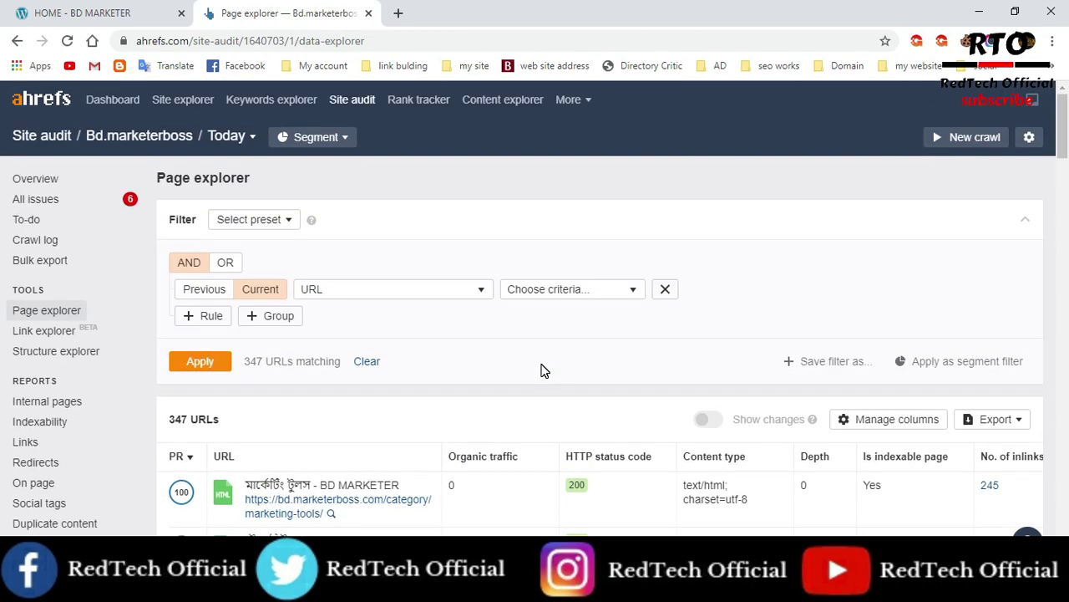
scroll(542, 370, down, 2)
scroll(539, 368, up, 2)
scroll(155, 434, down, 2)
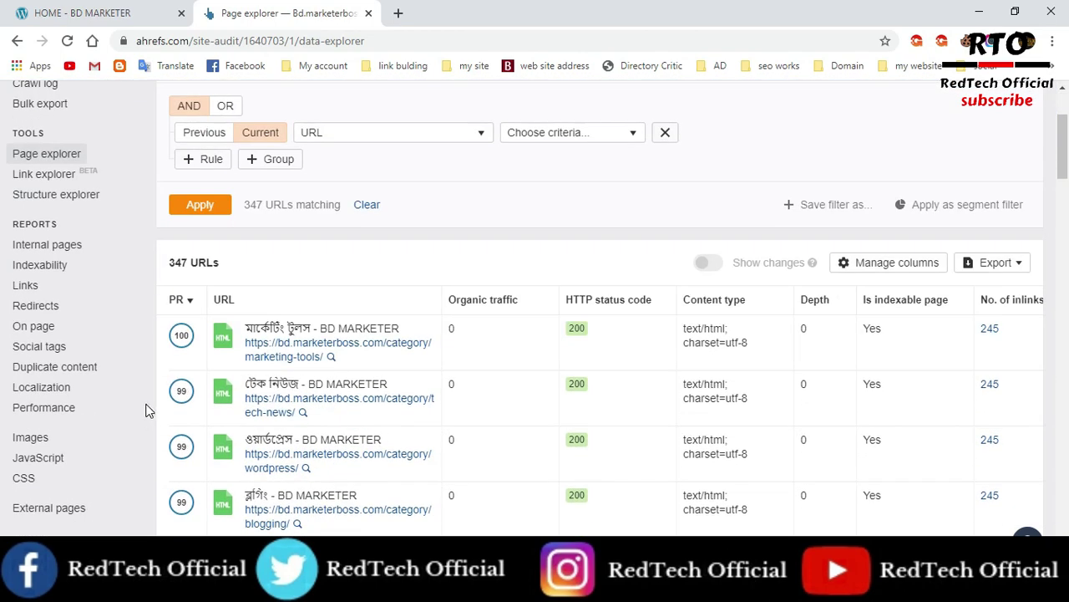
scroll(171, 393, up, 2)
scroll(167, 398, down, 2)
Open the On page report and examine the Title and Title length charts, including the optimal and too long shares.
click(35, 326)
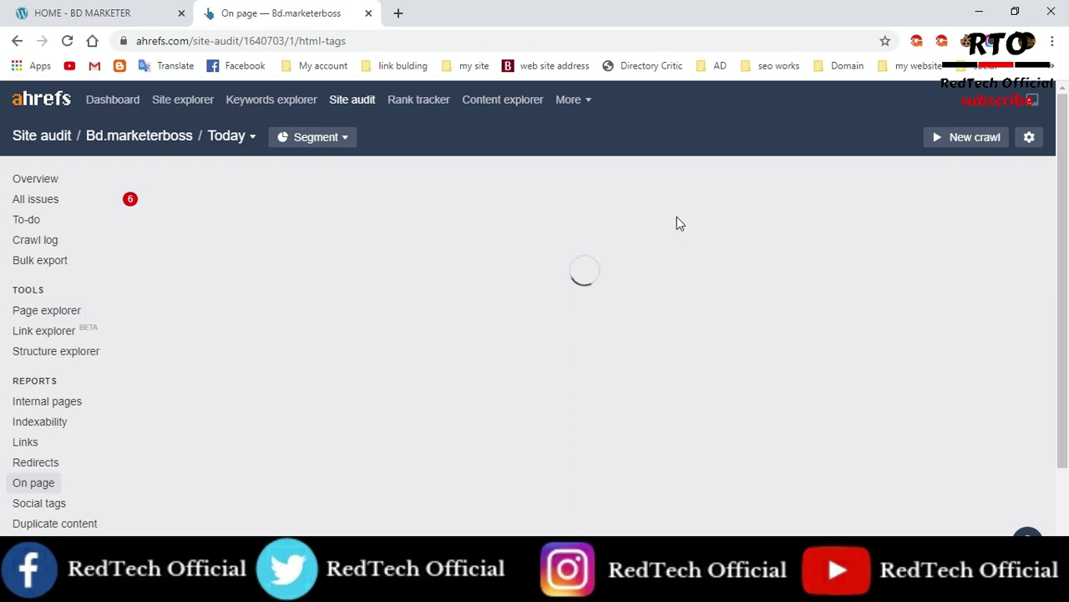
scroll(506, 358, down, 4)
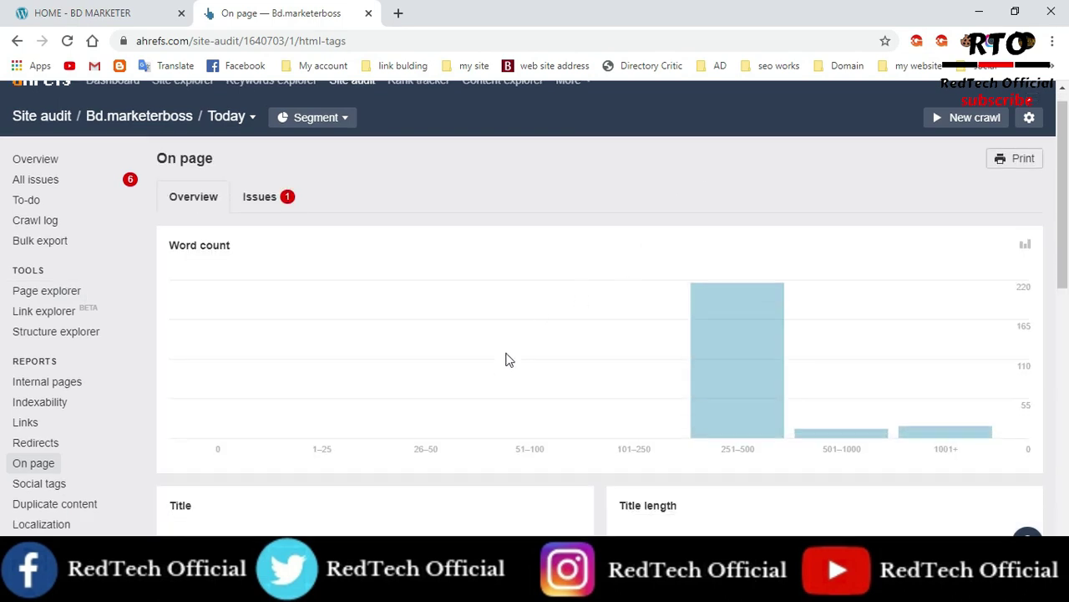
mouse_move(220, 304)
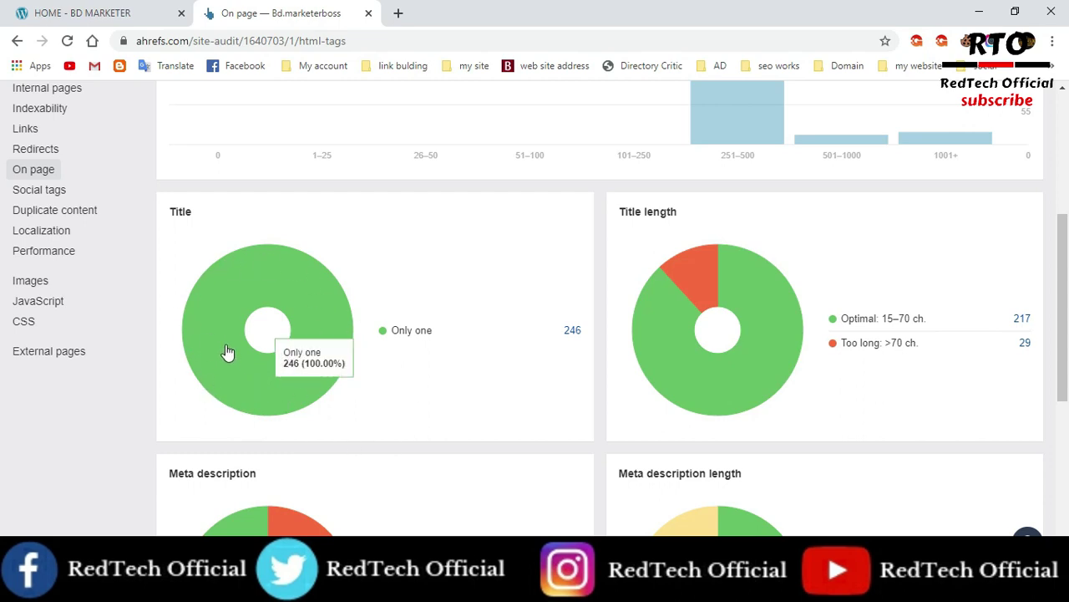
mouse_move(752, 318)
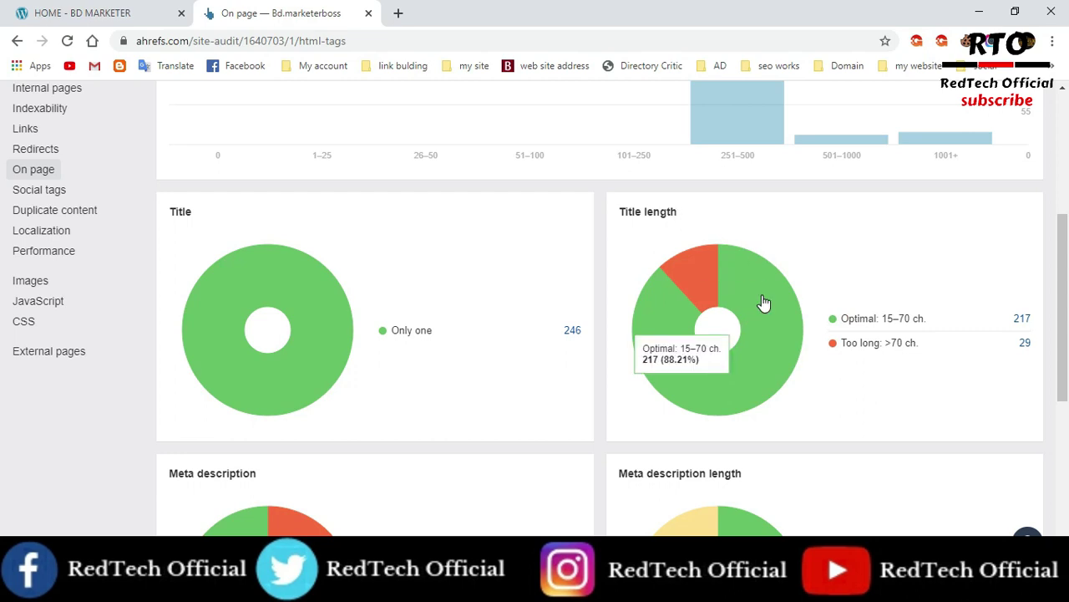
mouse_move(708, 289)
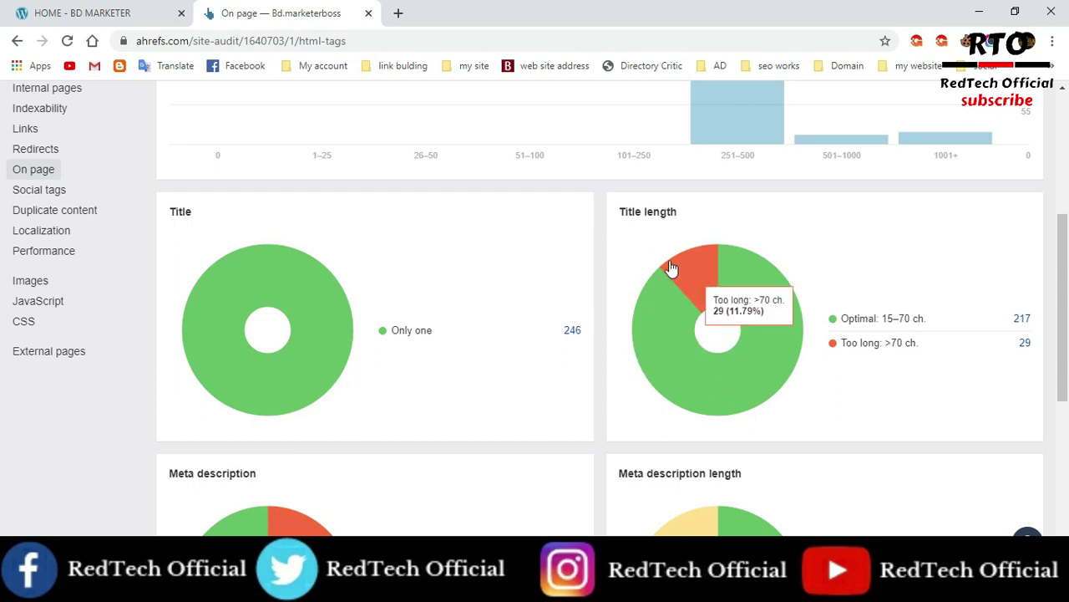
Examine the meta description and H1 charts in the On page report, including their length breakdowns.
scroll(752, 351, down, 2)
scroll(789, 379, down, 1)
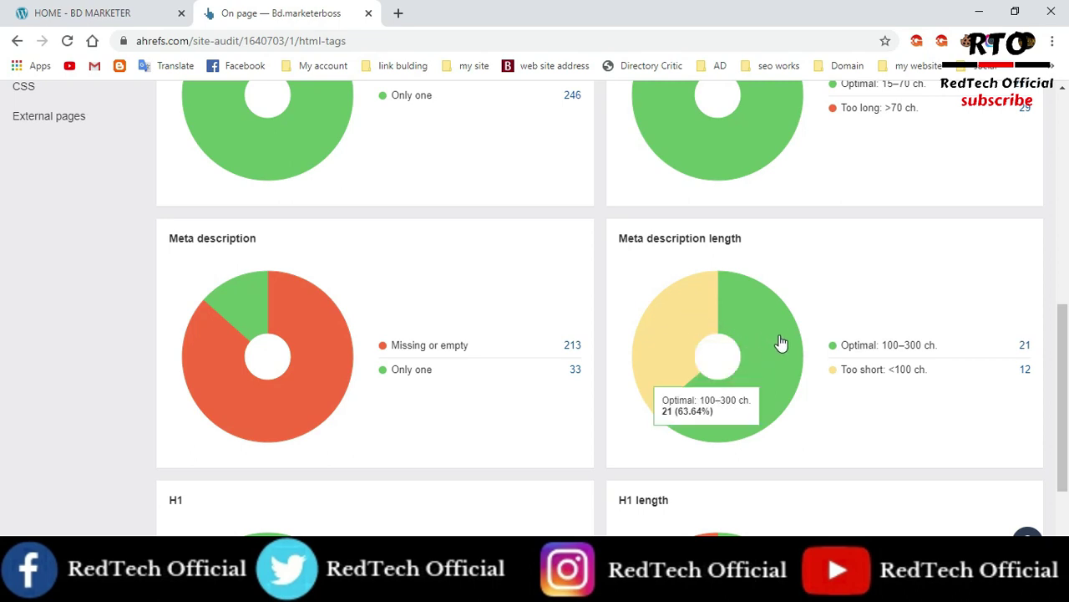
mouse_move(330, 376)
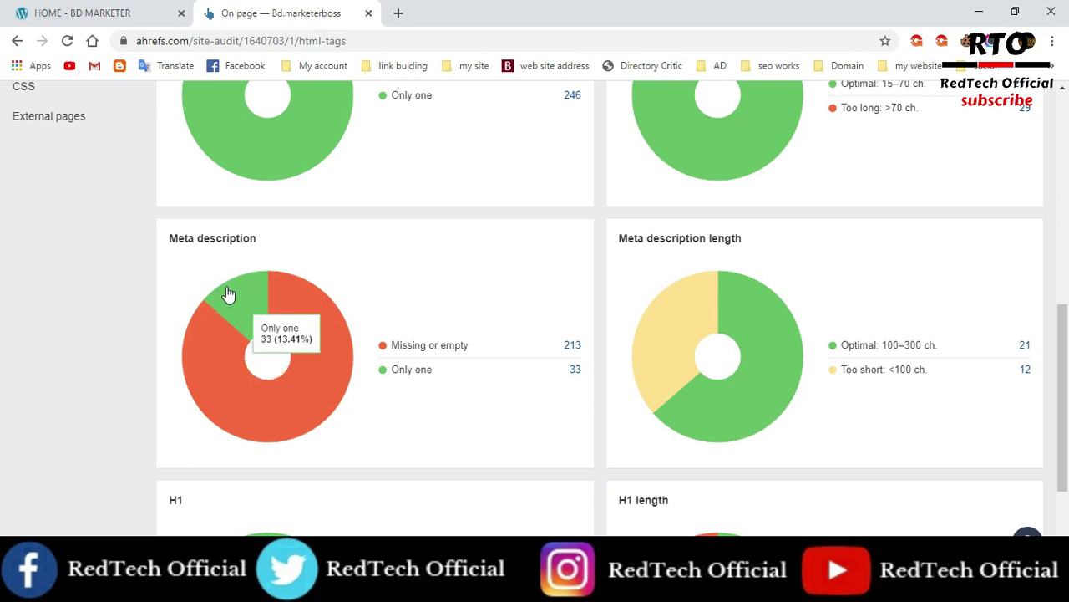
scroll(250, 318, down, 2)
mouse_move(291, 434)
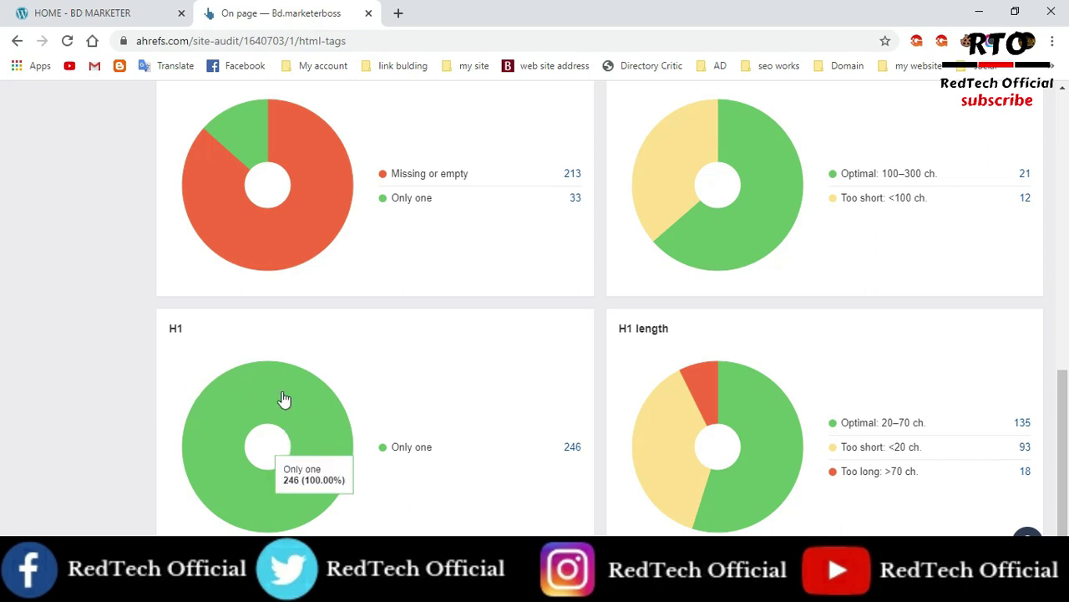
mouse_move(742, 424)
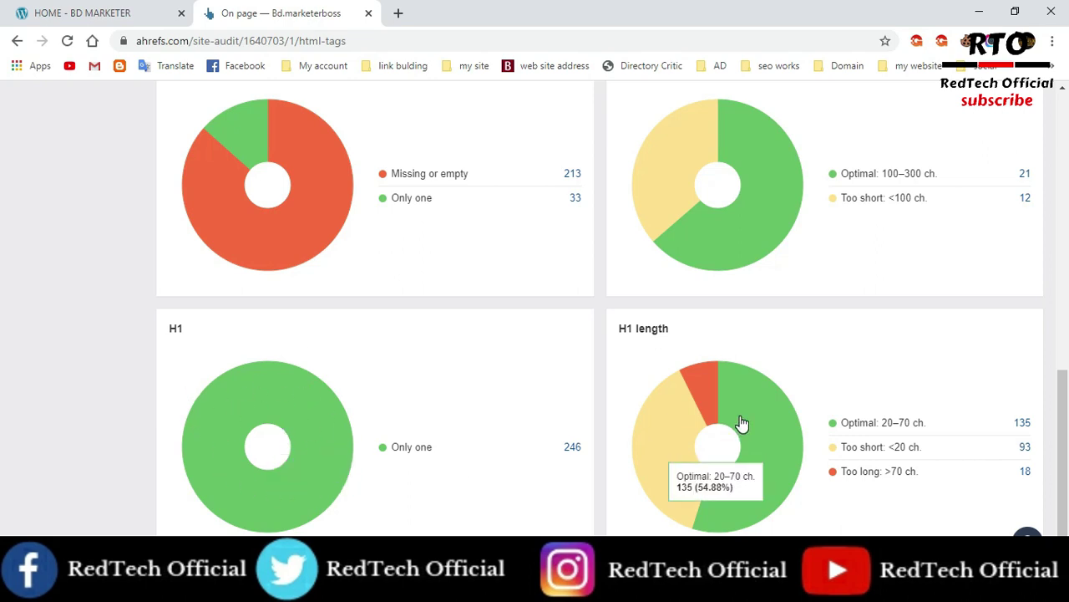
Open the On page report's issues, expand the indexable "Meta description tag missing or empty" issue and read its details and fix instructions.
scroll(763, 427, up, 3)
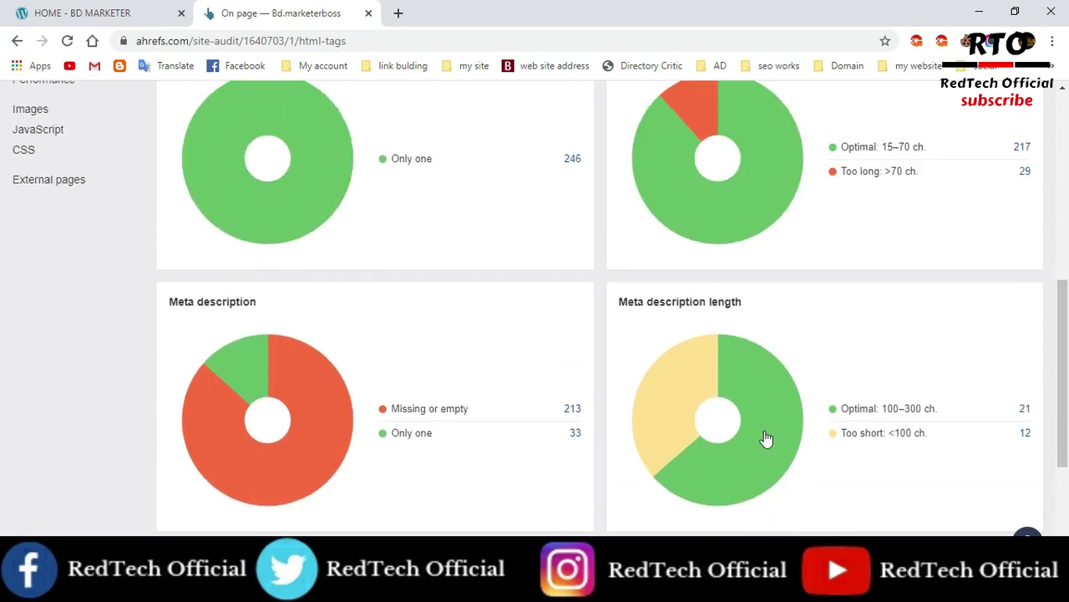
scroll(763, 429, up, 5)
click(261, 219)
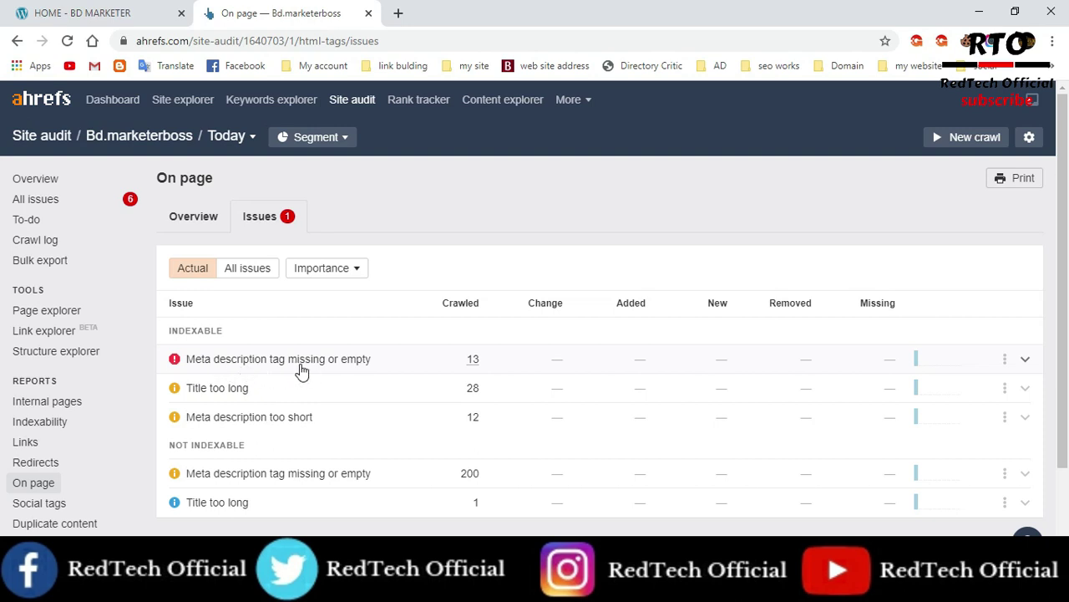
click(422, 366)
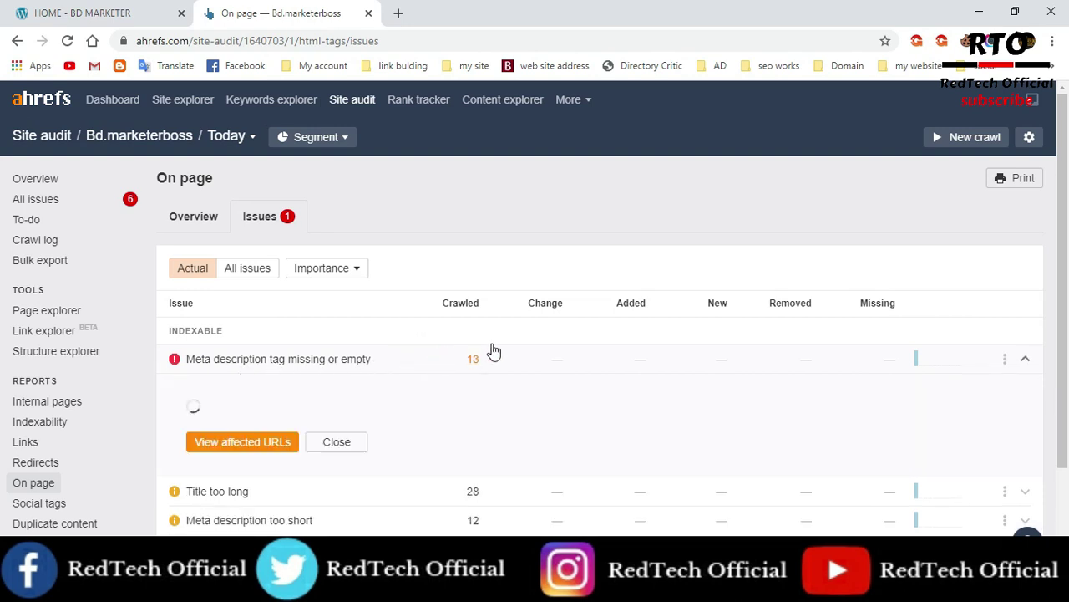
scroll(494, 352, down, 2)
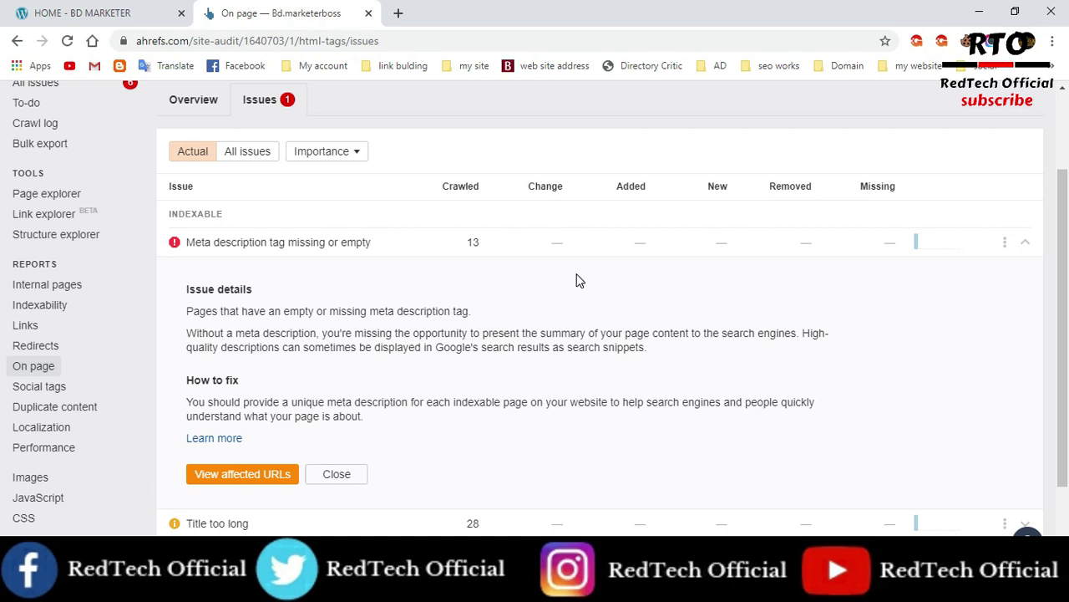
scroll(510, 360, down, 1)
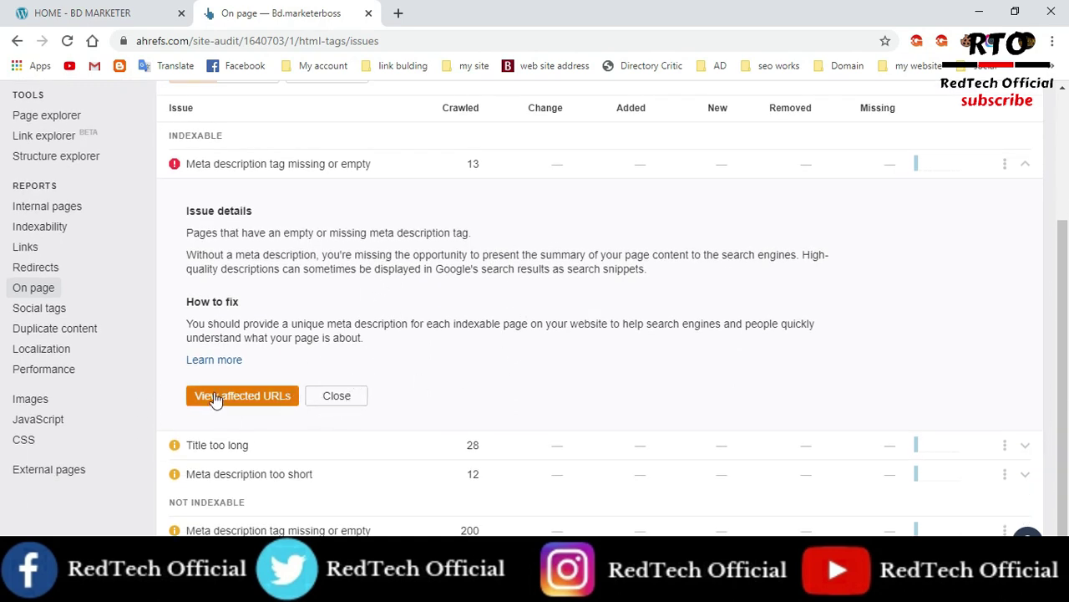
scroll(519, 323, down, 1)
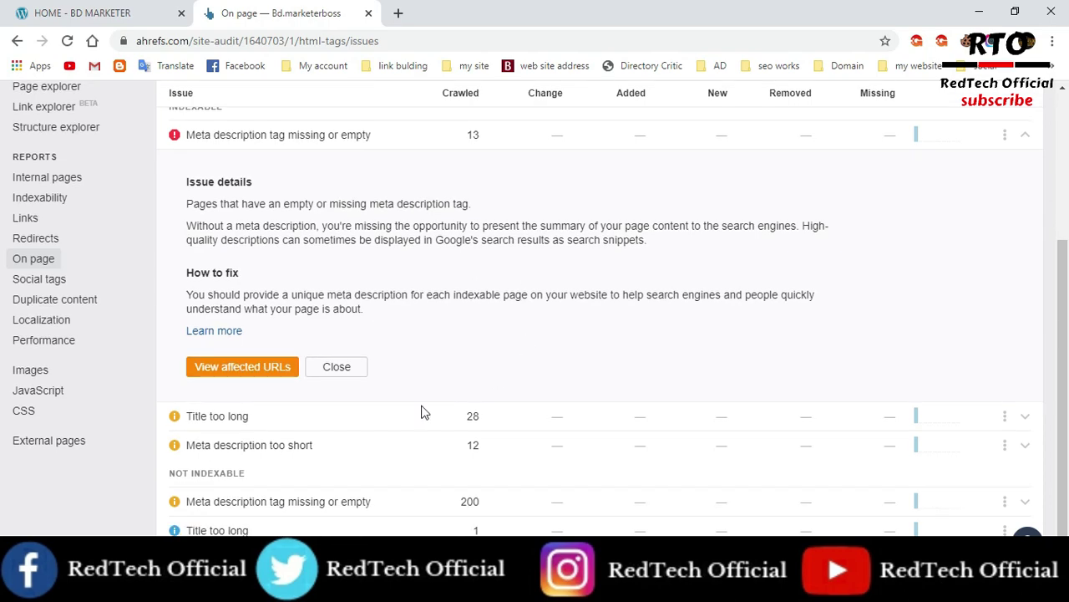
Expand the indexable "Title too long" issue, read how to fix it, and show its affected URLs.
click(280, 417)
scroll(425, 381, down, 1)
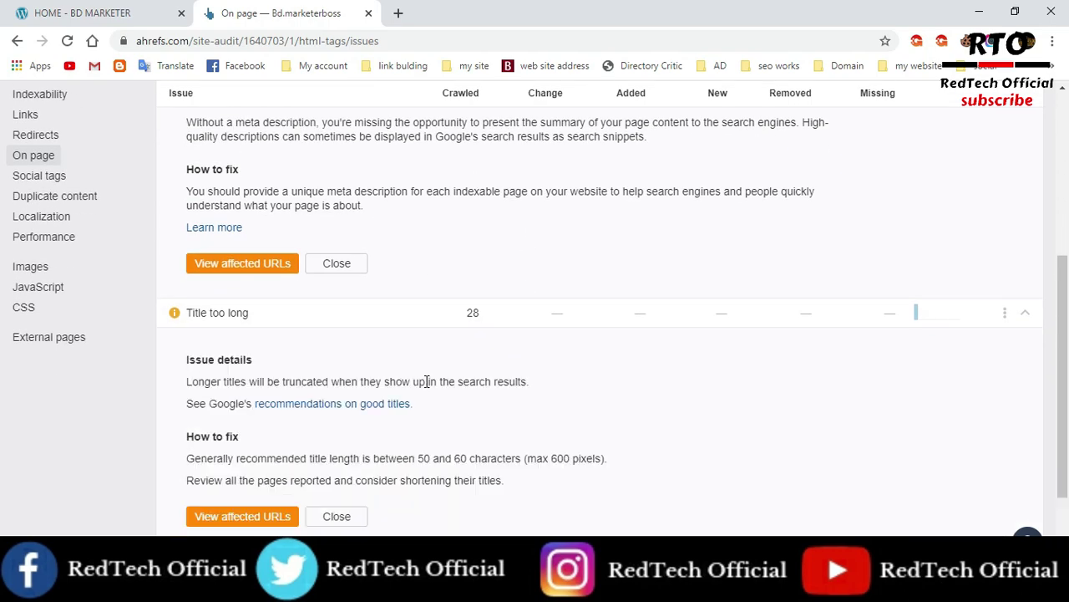
click(474, 313)
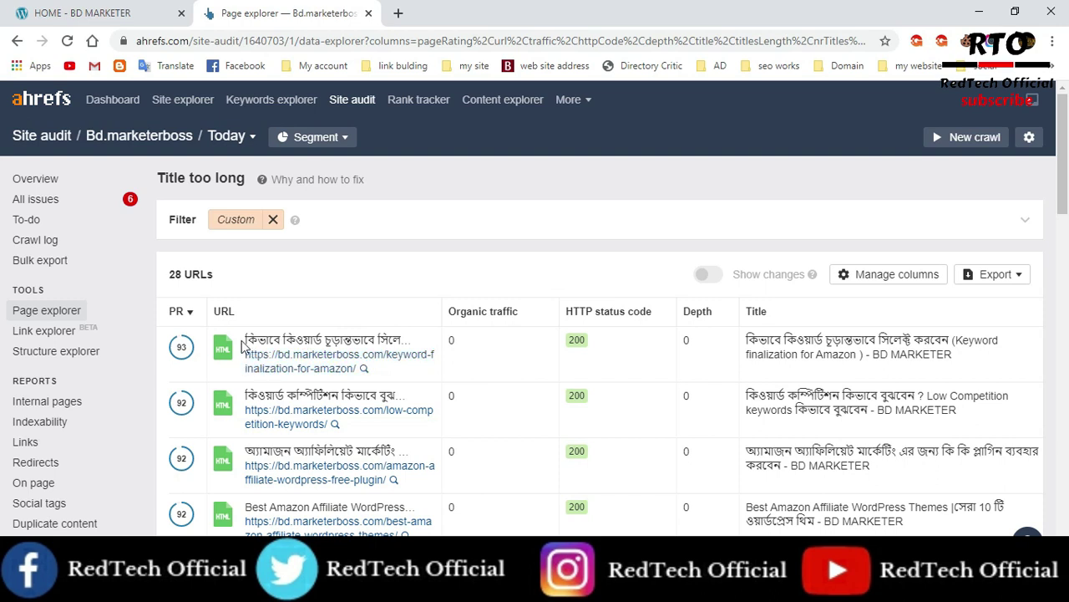
Highlight the first listed page's title in the "Title too long" results and remove the custom filter.
drag(245, 339, 405, 340)
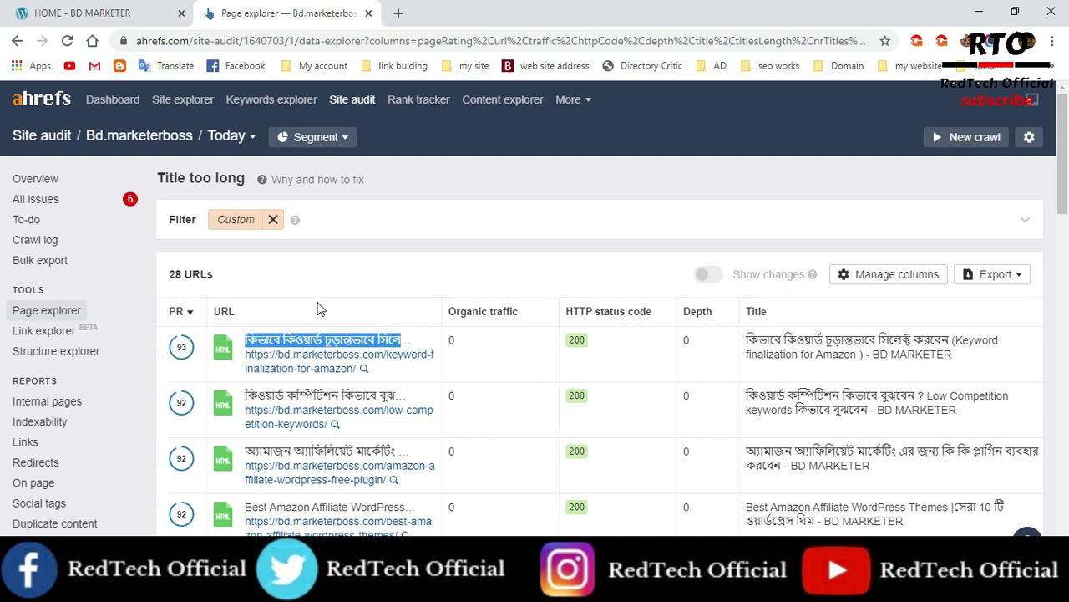
click(273, 219)
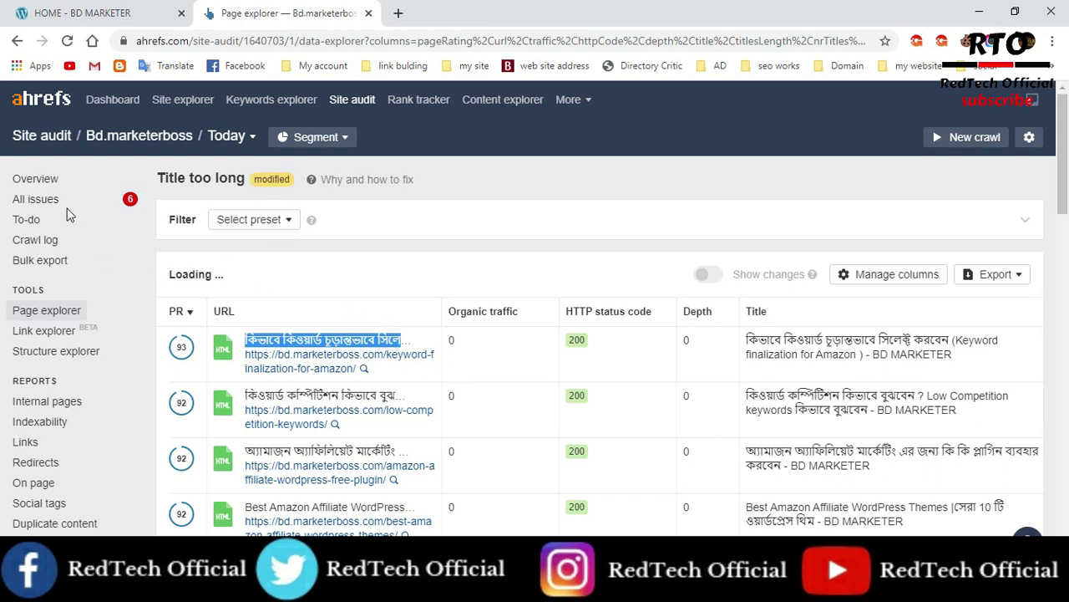
Return to the audit overview and look through its charts down to the HTTP status codes and bulk export sections.
click(33, 179)
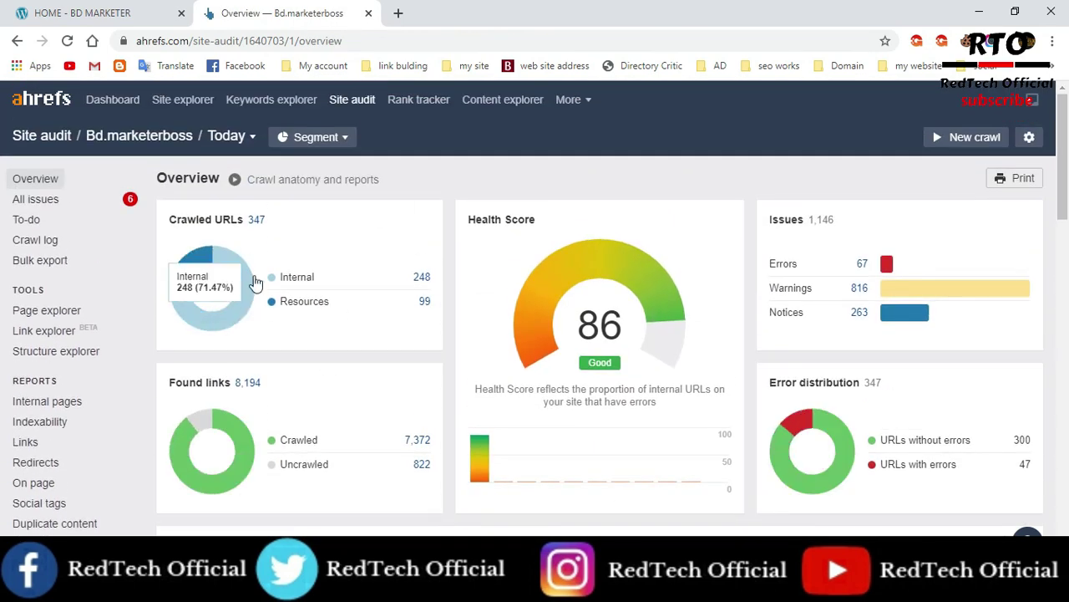
scroll(678, 296, down, 5)
scroll(520, 328, down, 7)
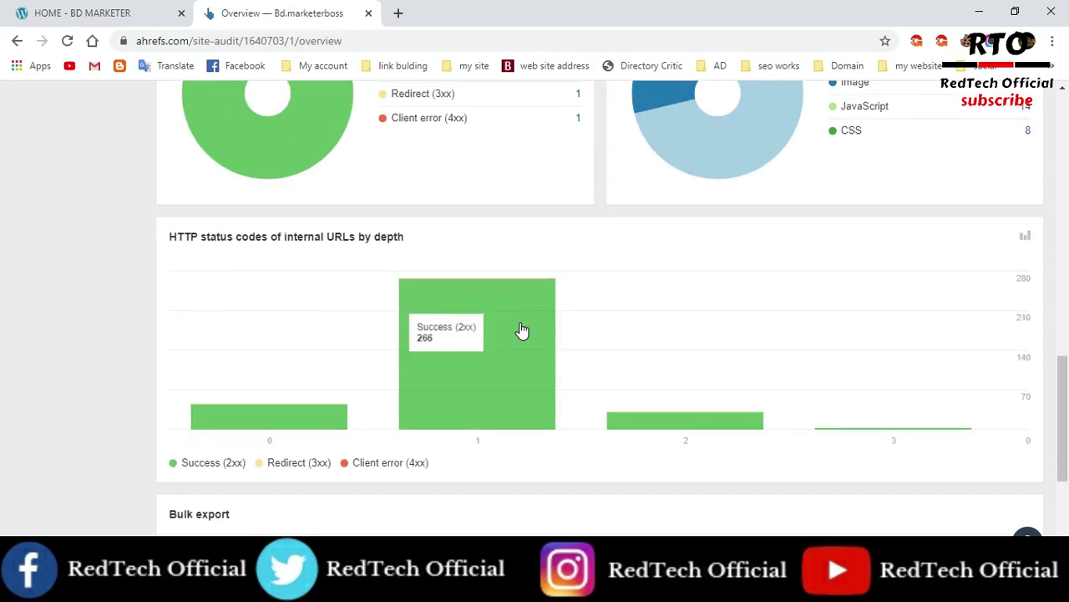
scroll(518, 329, up, 10)
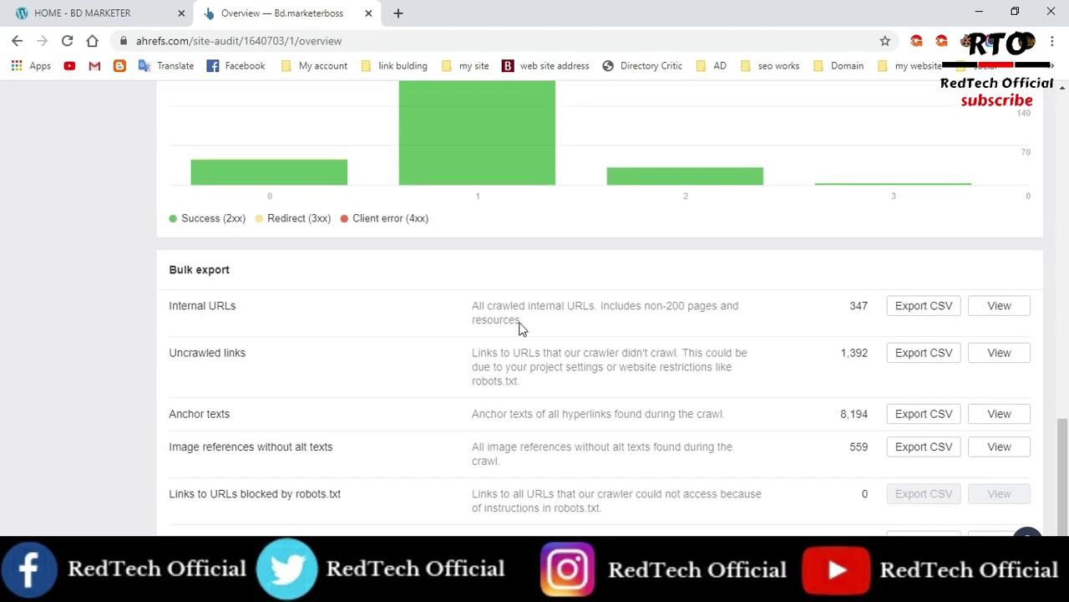
Open the Internal pages report from the audit overview and list the pages counted as broken.
scroll(515, 329, up, 3)
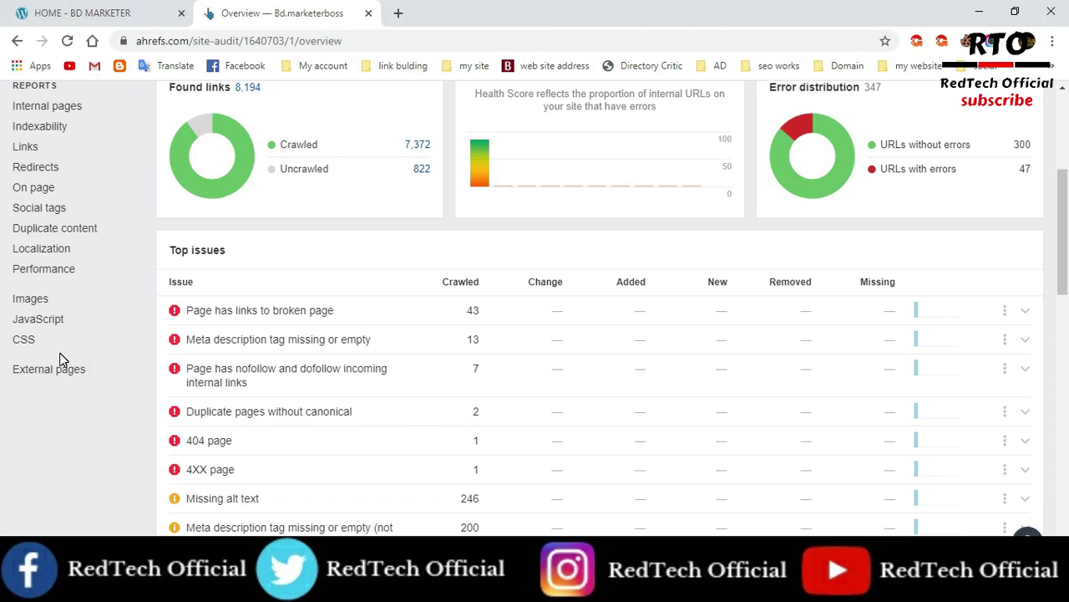
scroll(39, 342, up, 4)
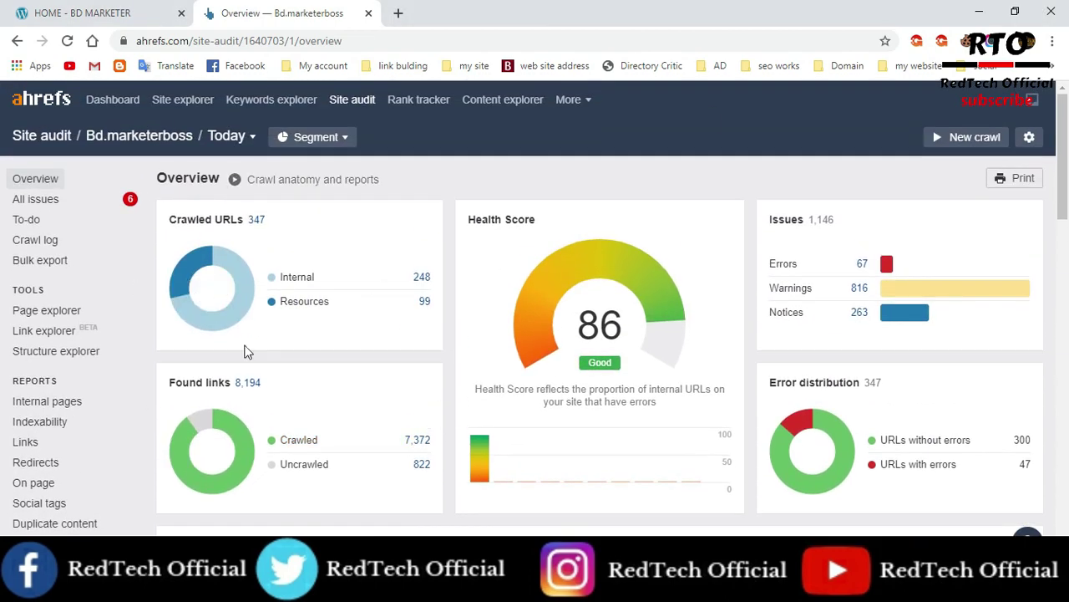
scroll(151, 395, down, 2)
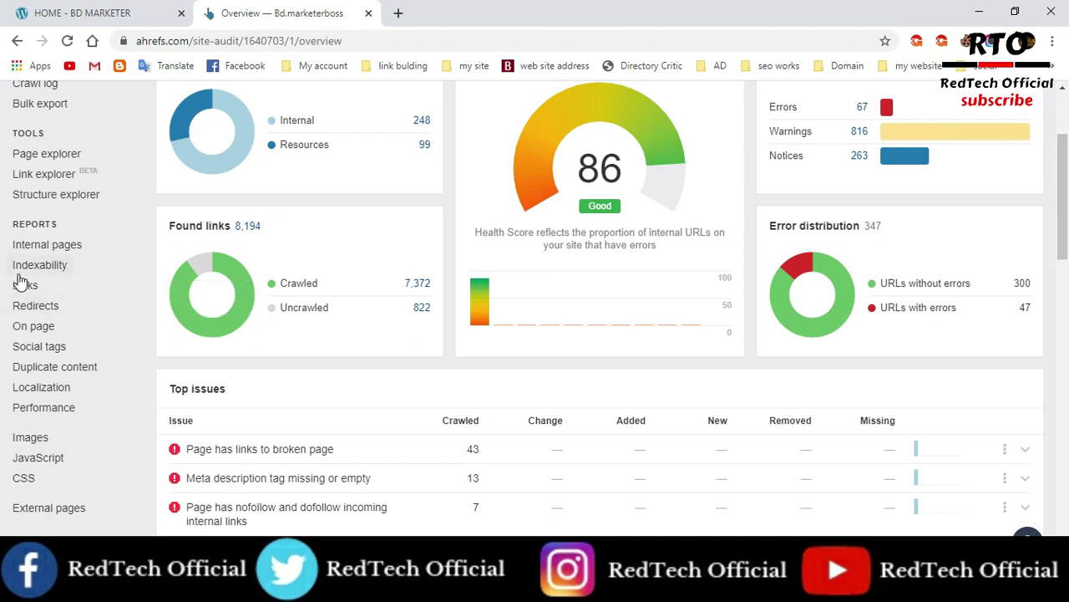
click(59, 244)
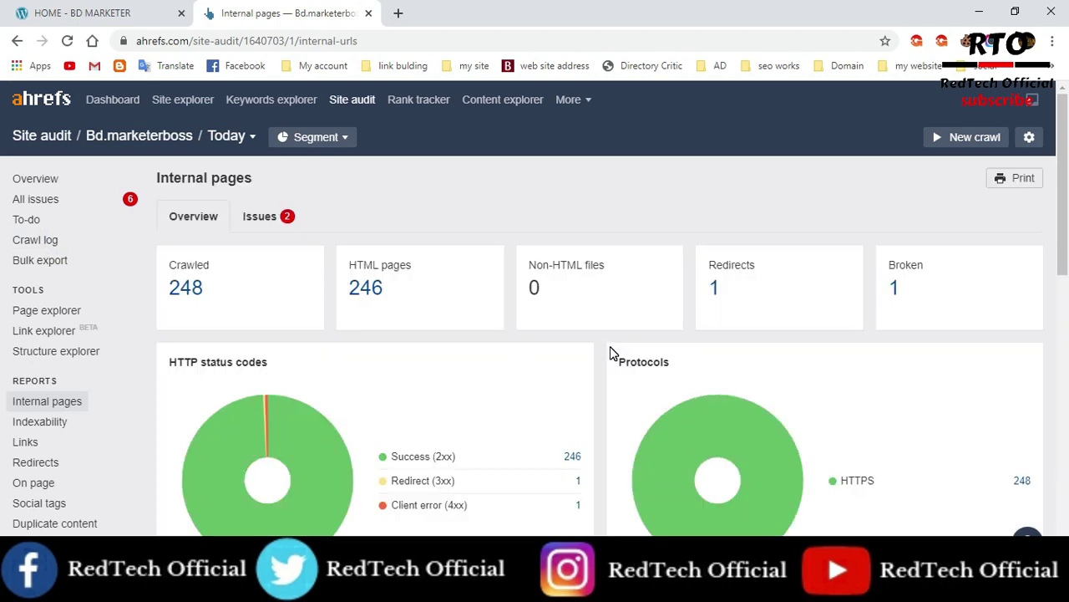
scroll(842, 438, down, 1)
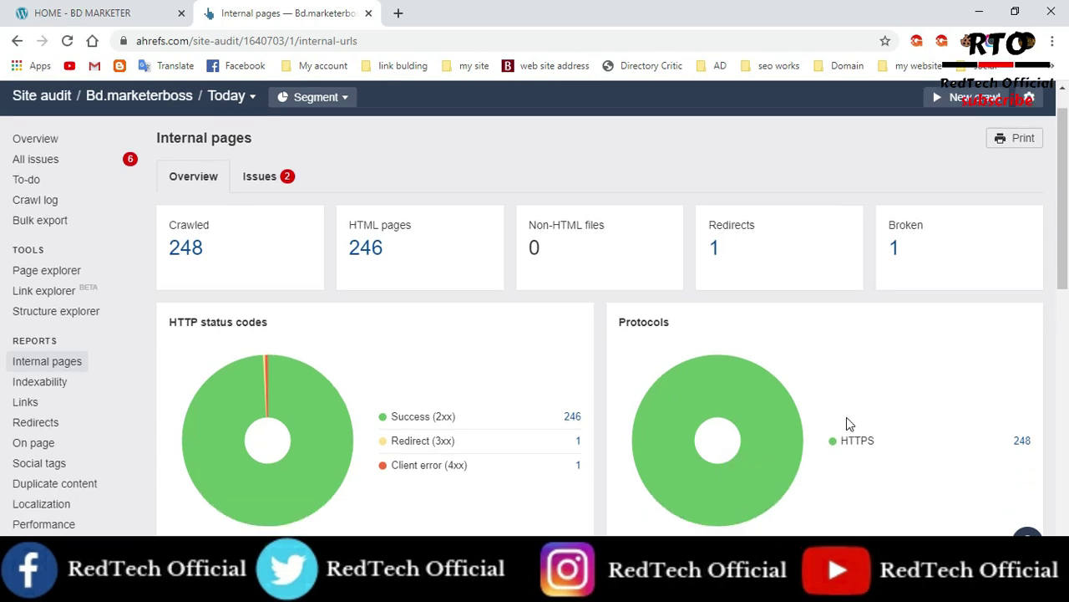
click(895, 208)
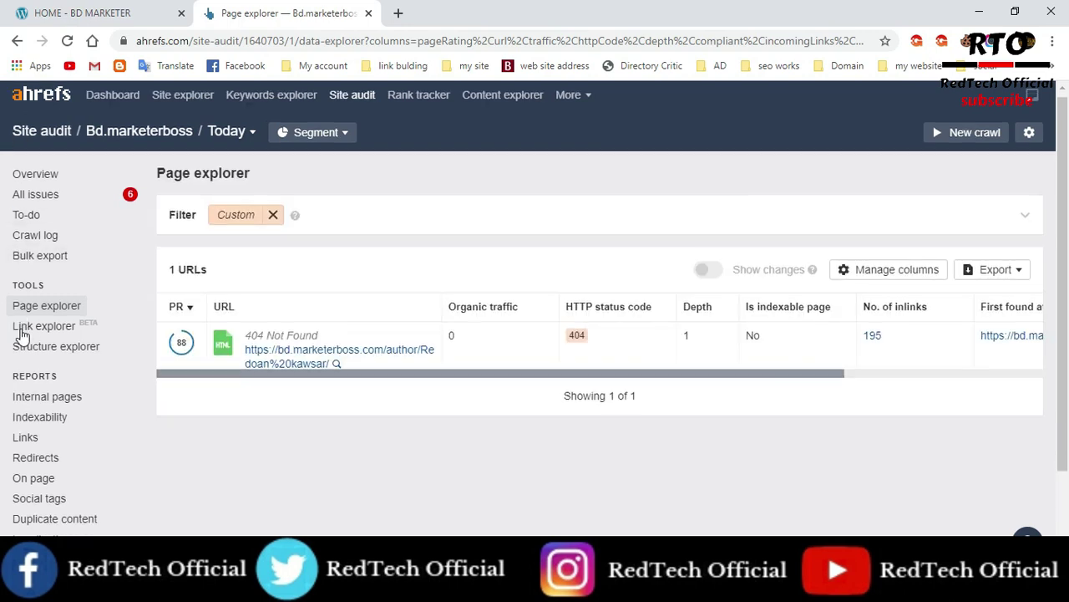
Look over the broken page's entry and the available audit reports, and open the Structure explorer.
scroll(24, 406, down, 2)
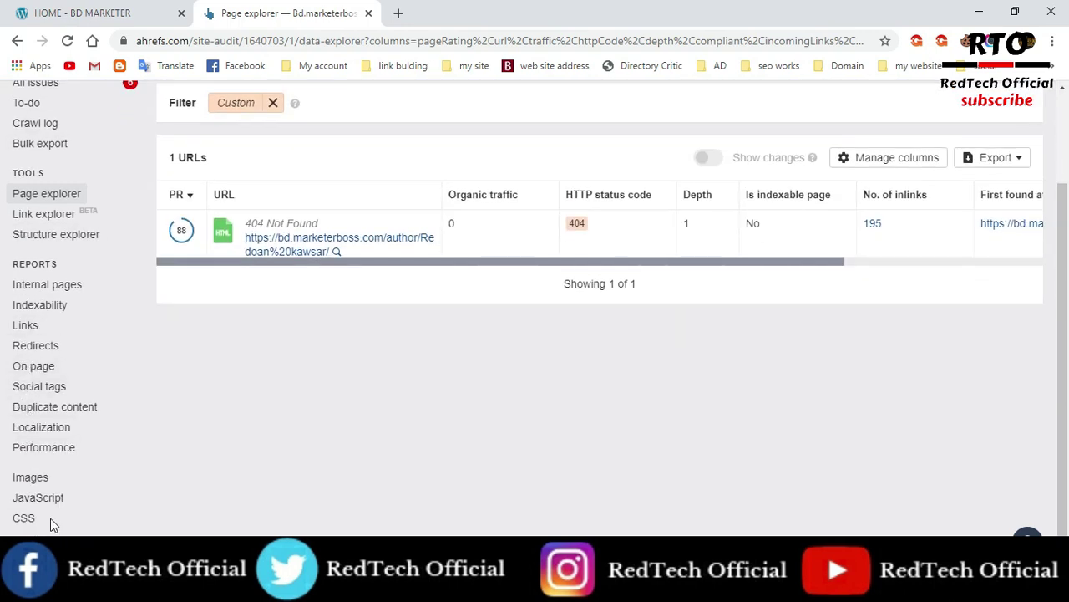
scroll(50, 519, up, 2)
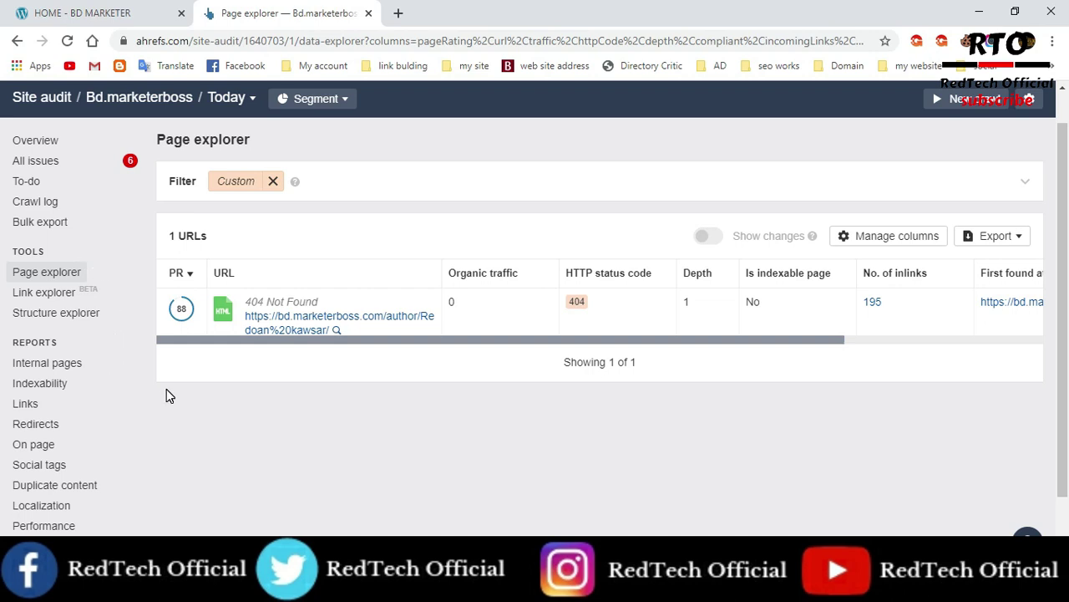
scroll(91, 343, down, 1)
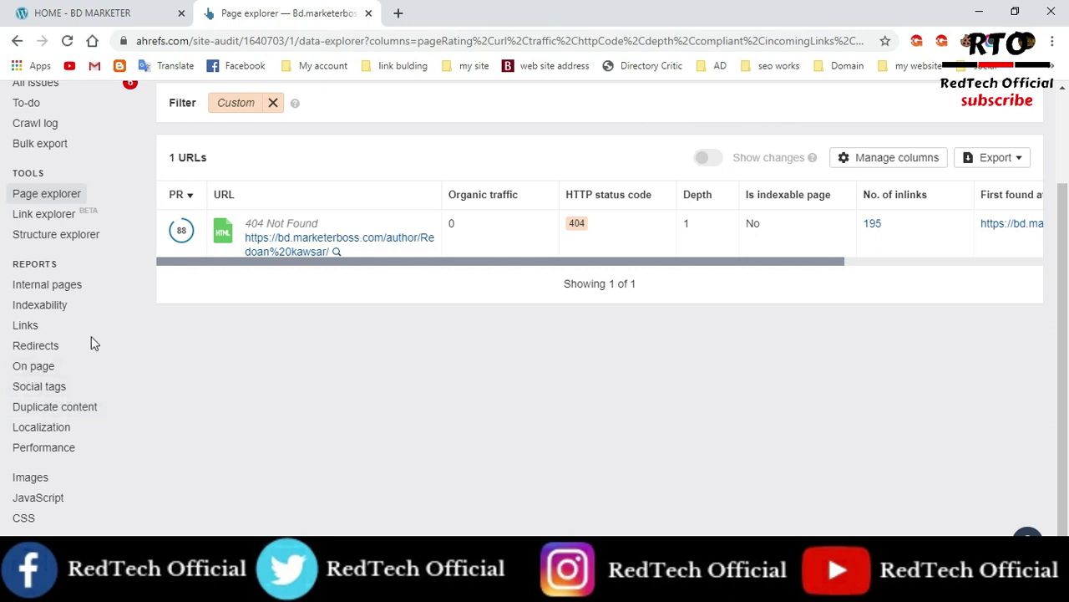
scroll(25, 351, up, 1)
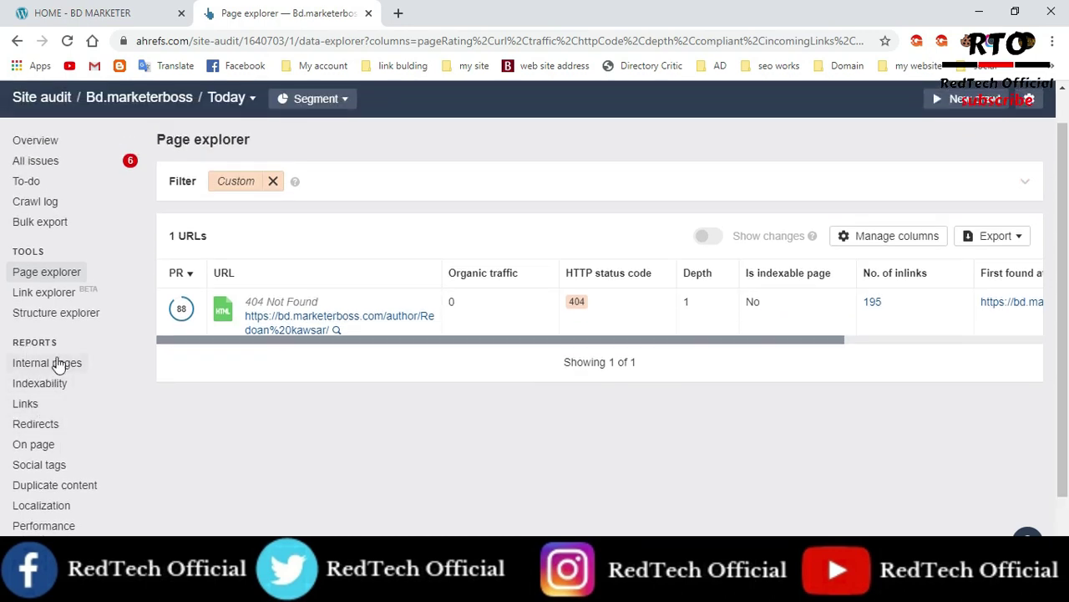
scroll(65, 369, up, 1)
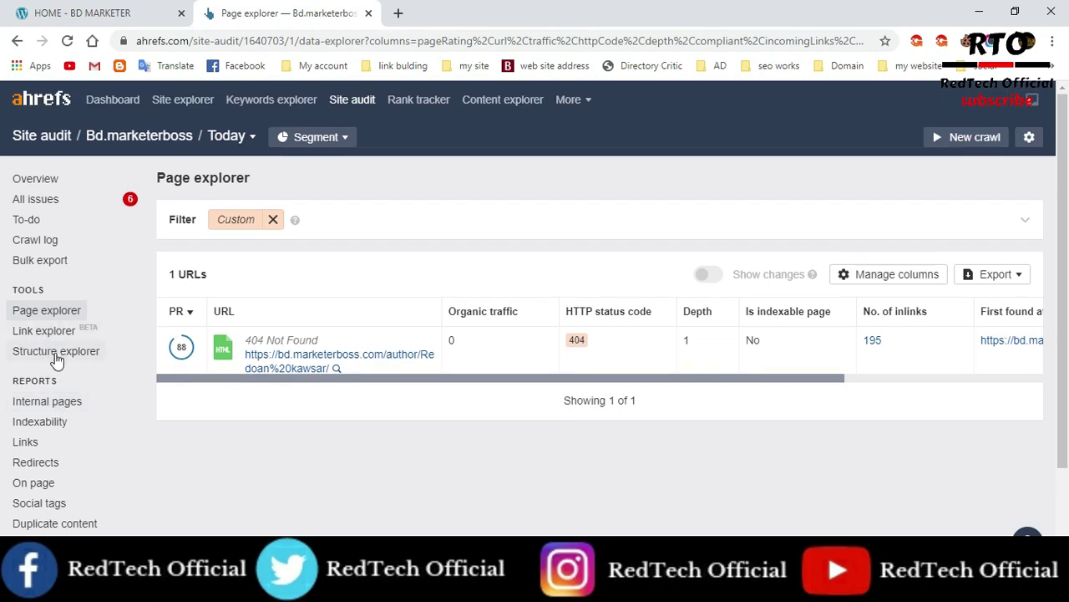
click(77, 359)
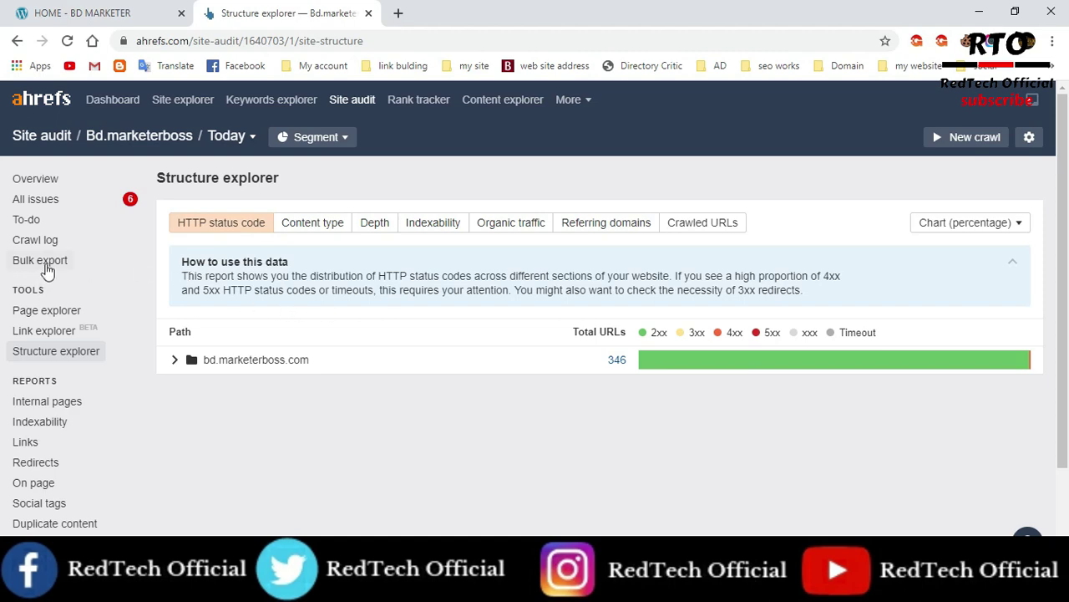
Return to the audit overview, review the Health Score and Top issues, and go to the main Site audit page.
click(33, 177)
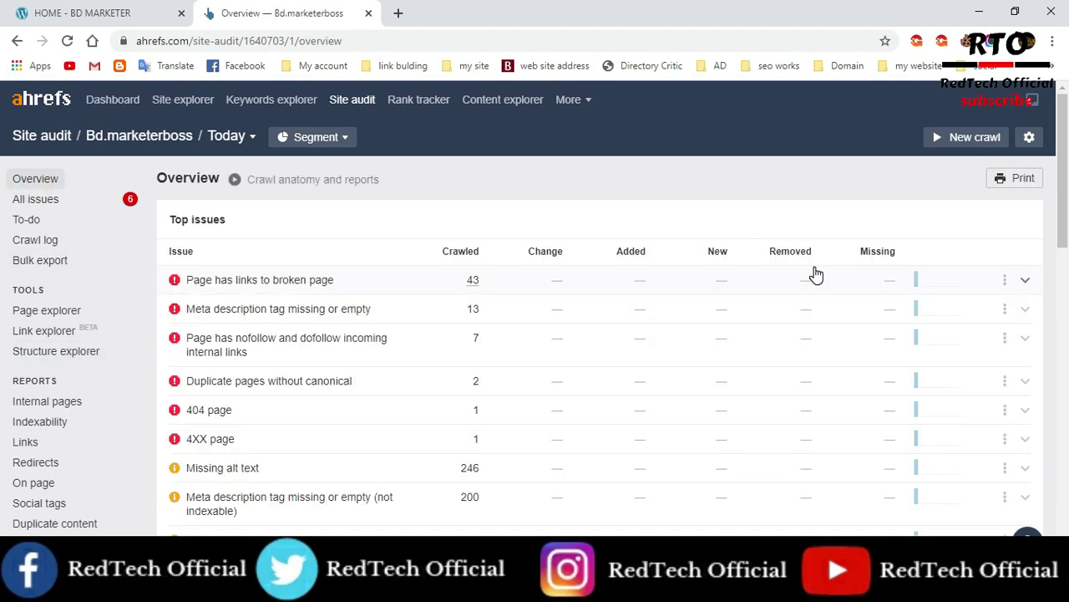
scroll(591, 365, down, 2)
scroll(601, 267, up, 2)
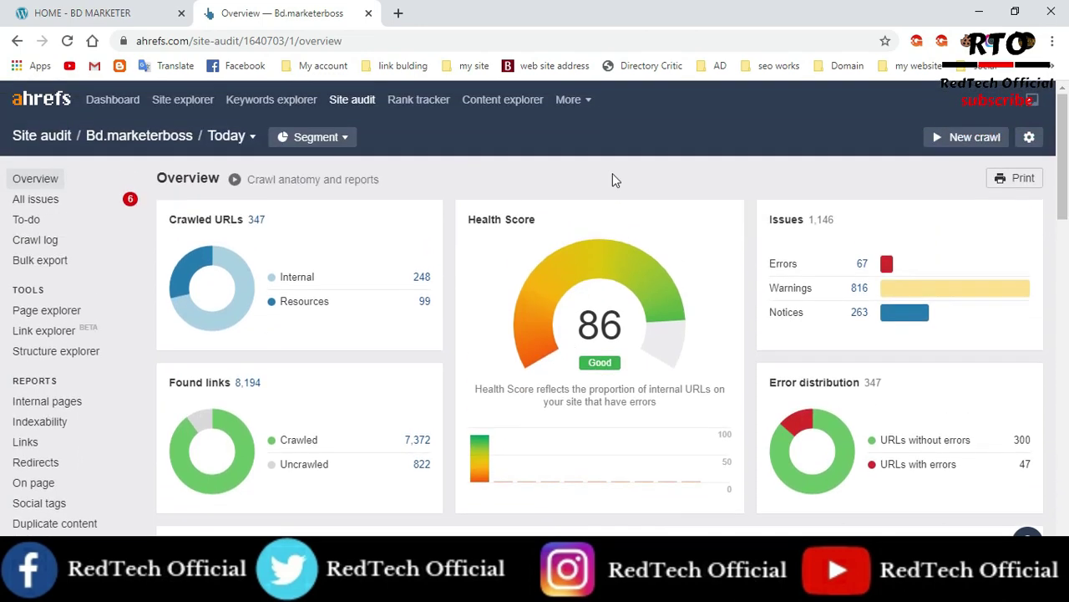
scroll(634, 300, down, 1)
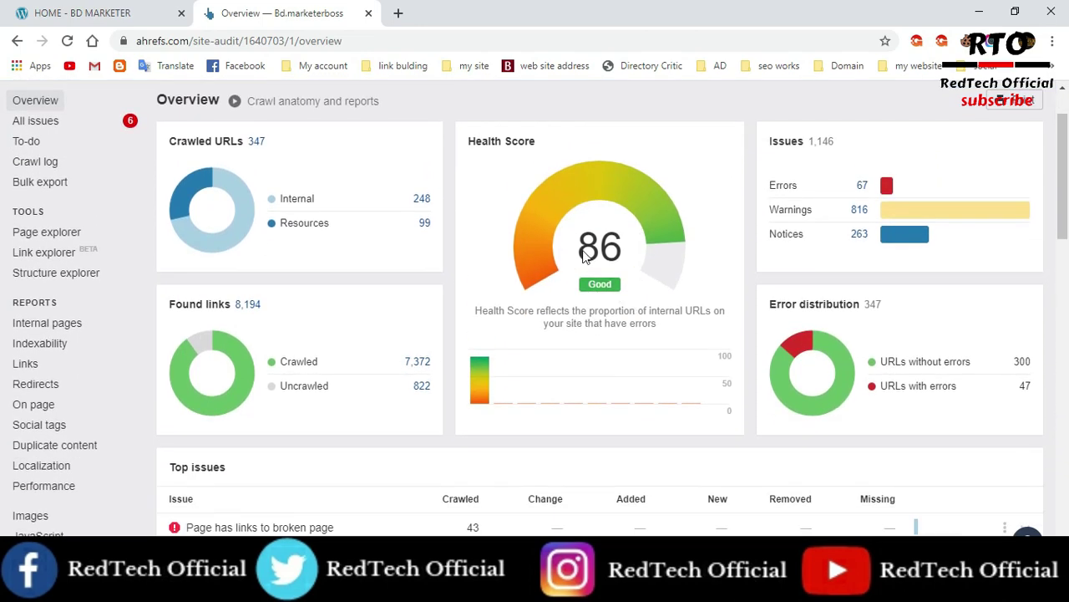
scroll(651, 351, down, 4)
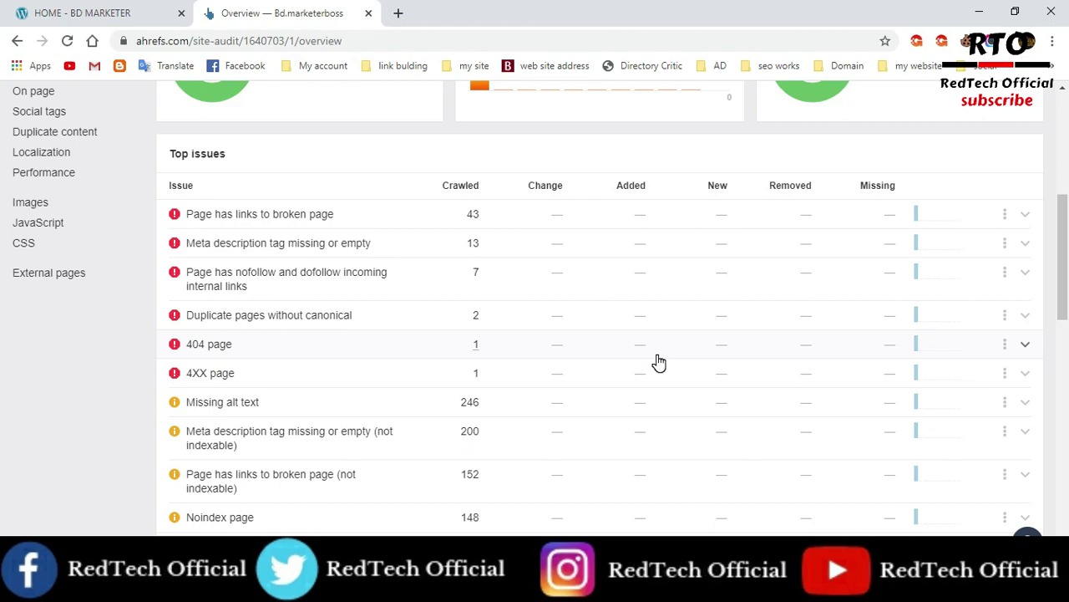
scroll(659, 360, up, 5)
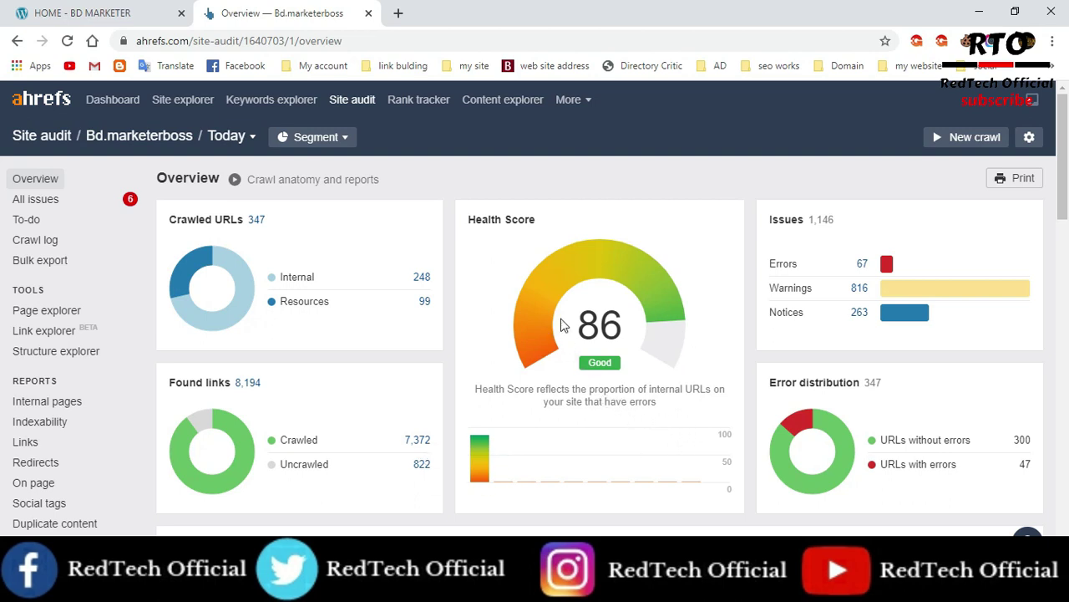
click(355, 107)
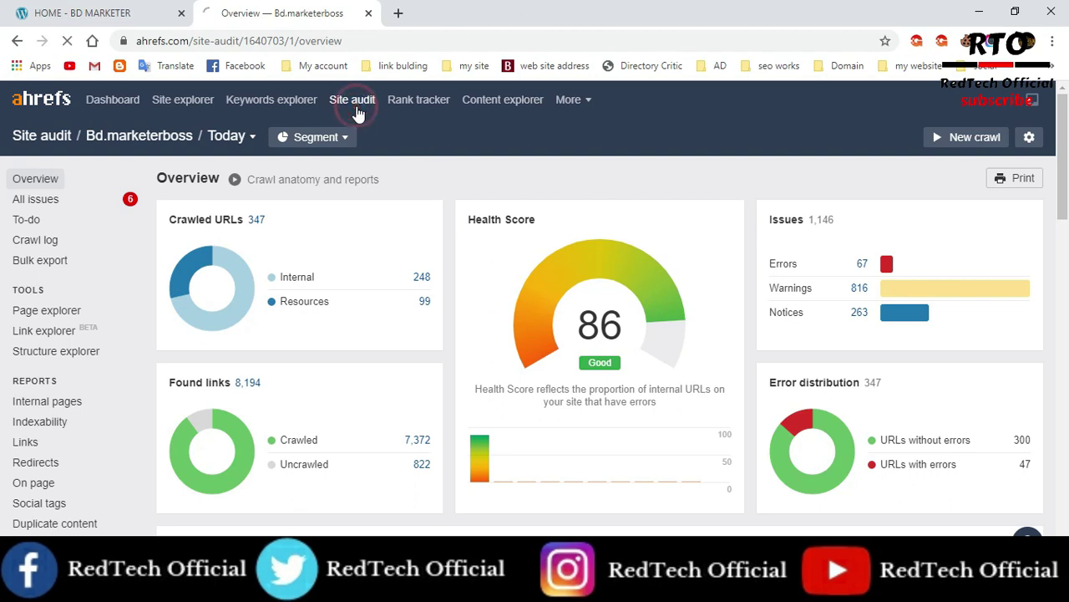